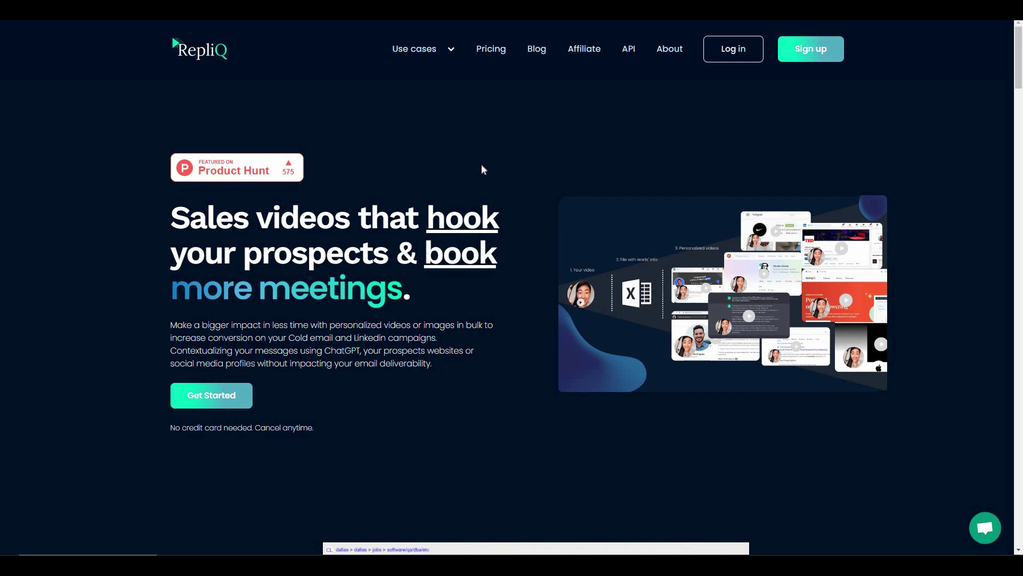
Examine the RepliQ homepage, covering its outreach integrations, three-step workflow, use cases, appealing preview and multi-backgrounds option
scroll(483, 201, "down", 1)
scroll(483, 202, "down", 6)
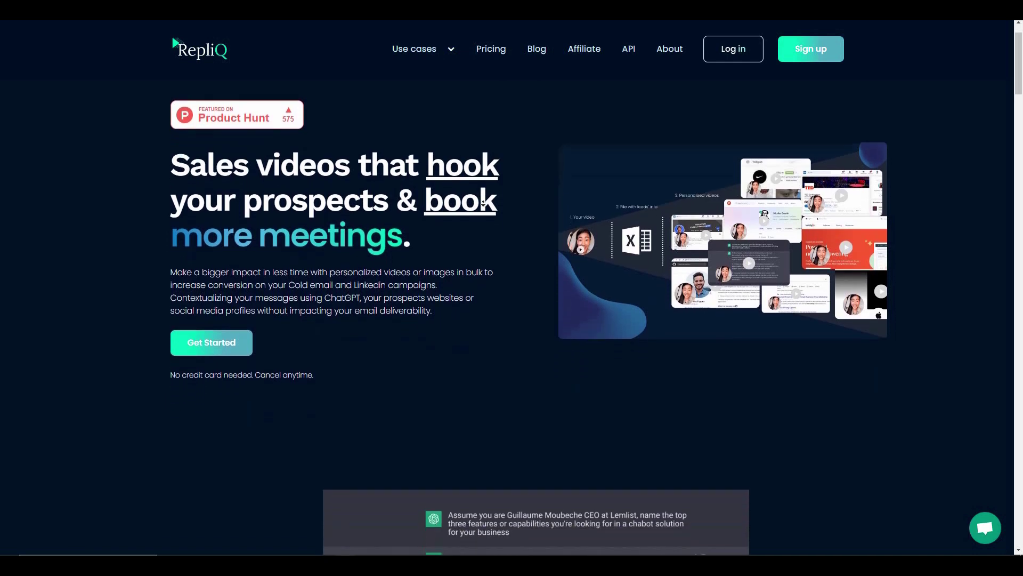
scroll(483, 208, "down", 7)
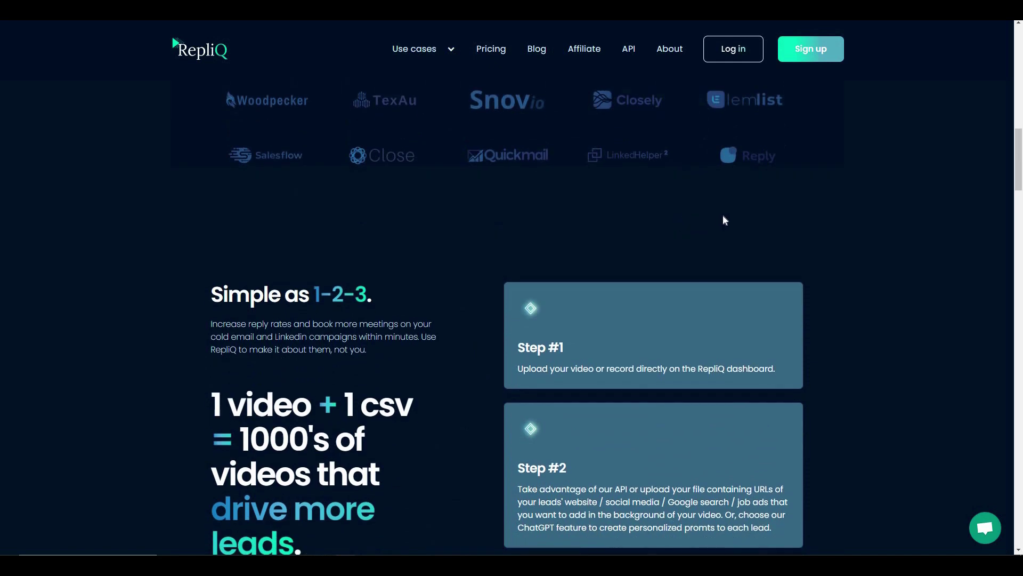
scroll(722, 216, "up", 3)
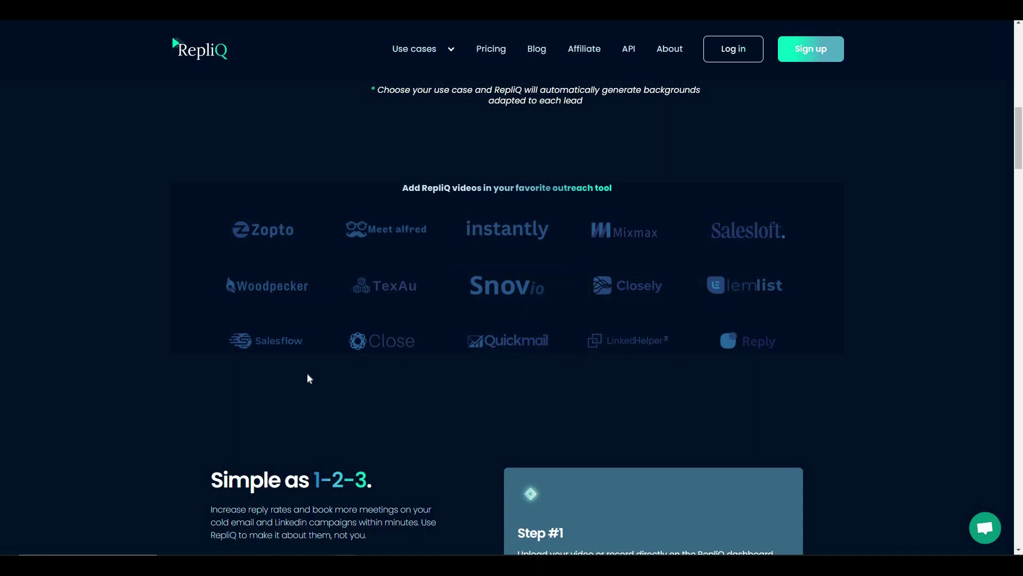
scroll(307, 380, "down", 5)
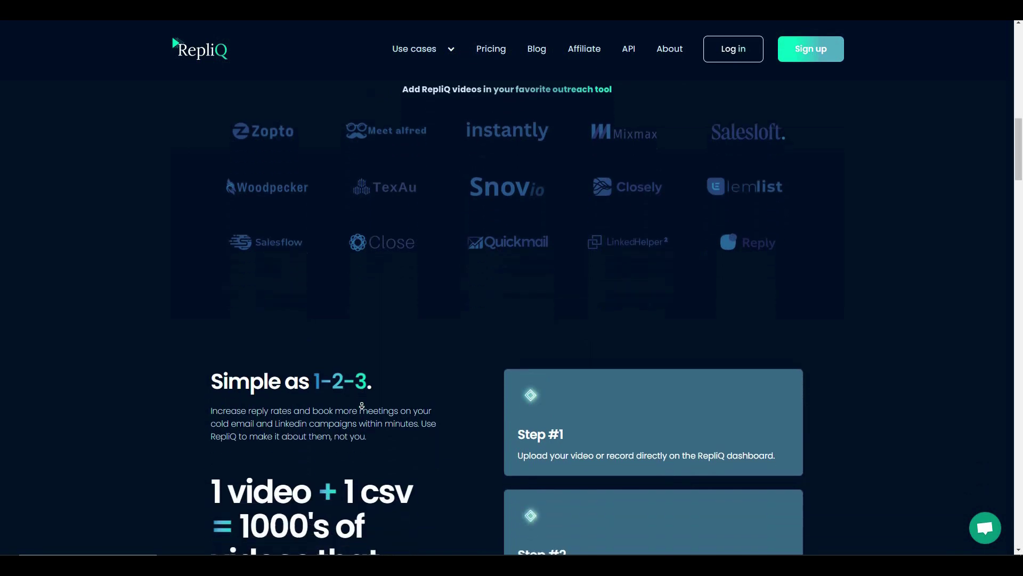
scroll(362, 405, "down", 7)
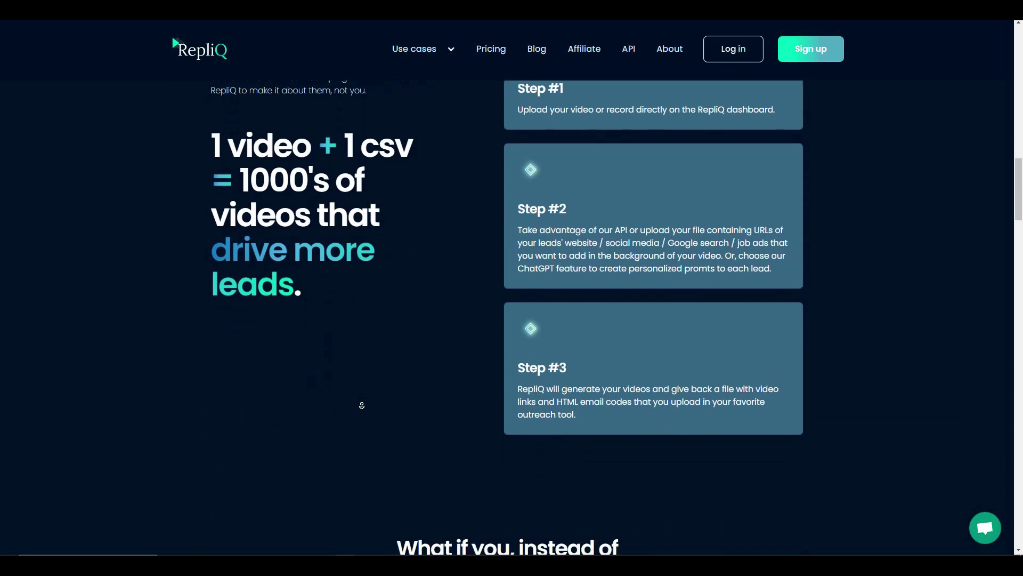
scroll(358, 404, "down", 12)
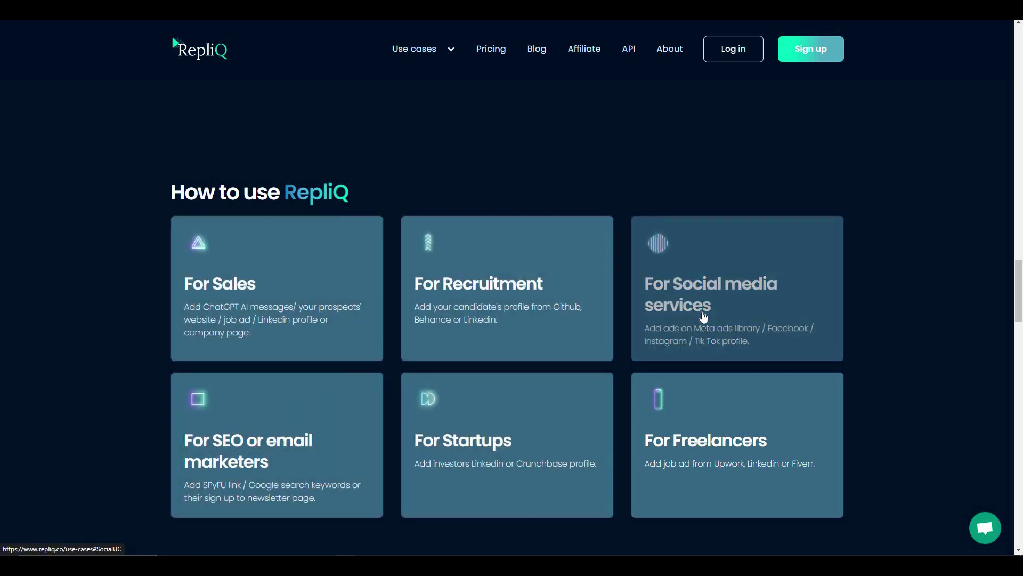
scroll(883, 443, "down", 2)
scroll(883, 443, "down", 7)
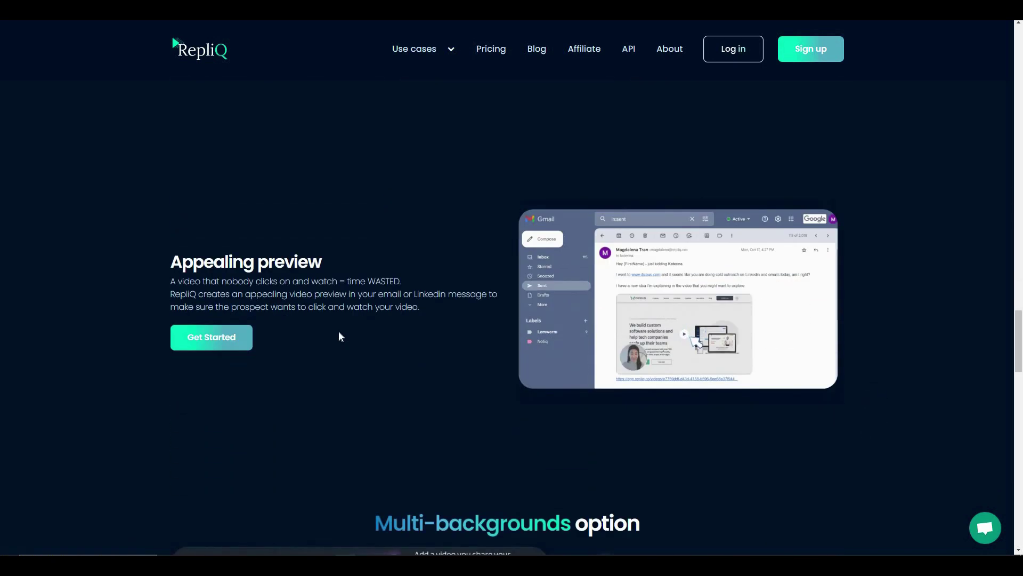
scroll(293, 381, "down", 5)
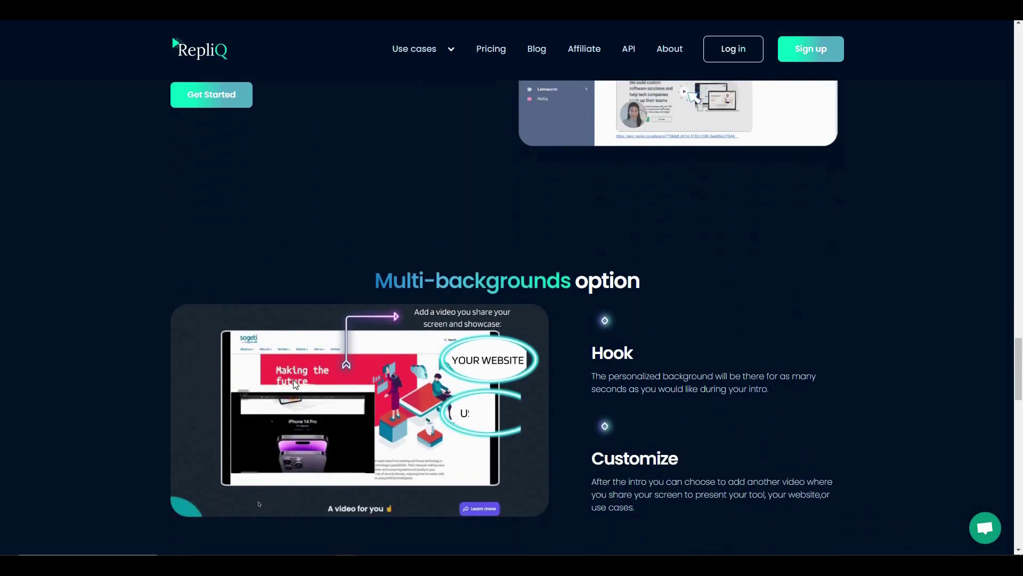
scroll(293, 380, "down", 4)
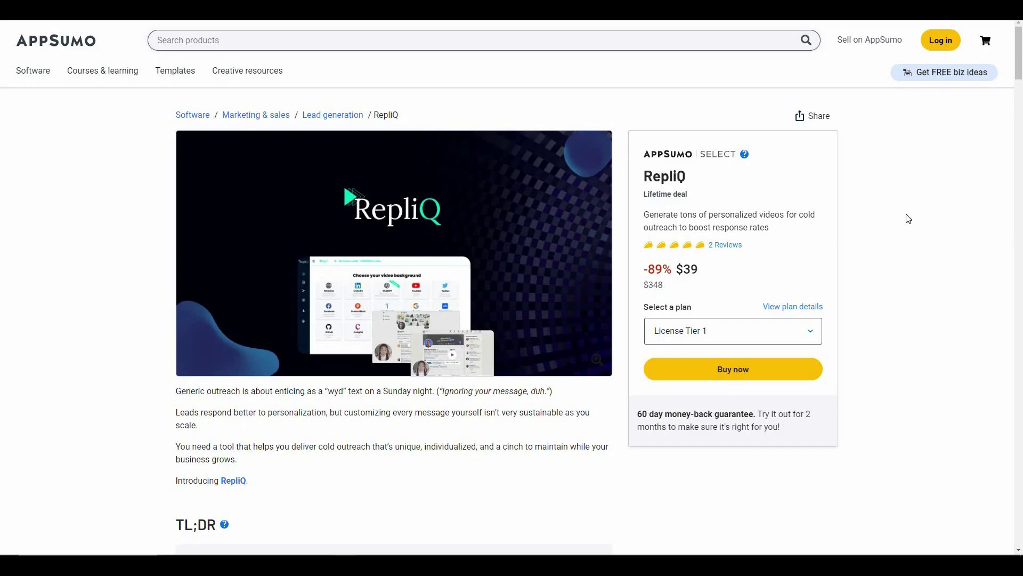
Review the RepliQ lifetime deal on AppSumo, including its price, included features and the three license tiers
triple_click(683, 192)
left_click(690, 285)
scroll(316, 170, "down", 15)
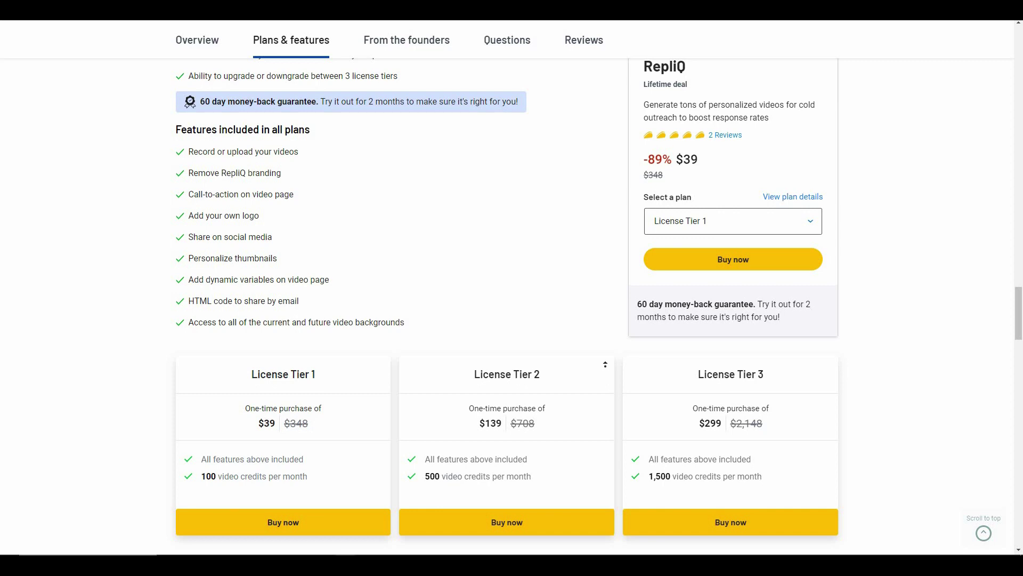
scroll(605, 364, "up", 2)
scroll(605, 364, "up", 3)
scroll(605, 364, "up", 3)
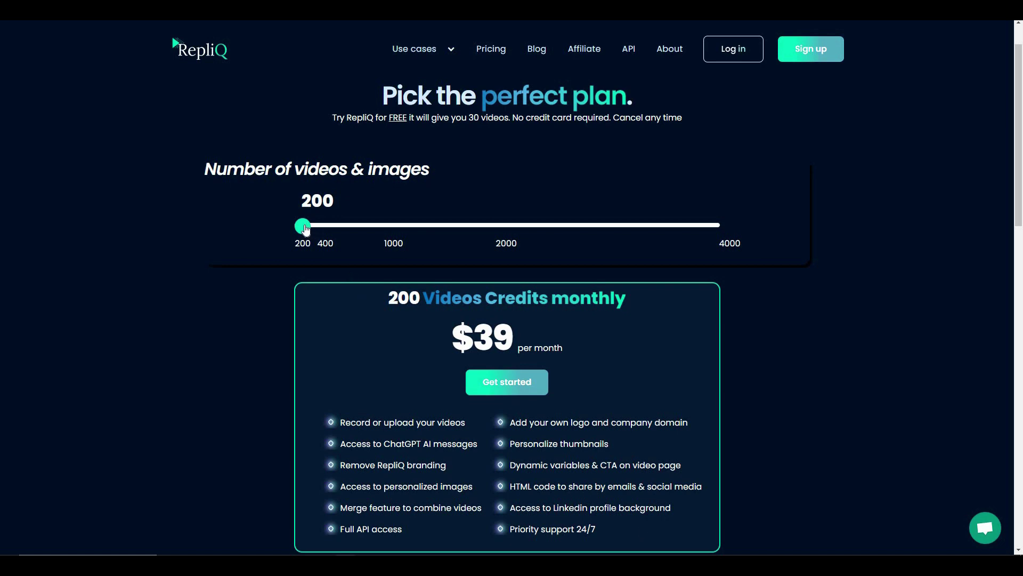
On RepliQ's own pricing page, compare the monthly prices for 400 and 1000 videos and images
left_click(324, 228)
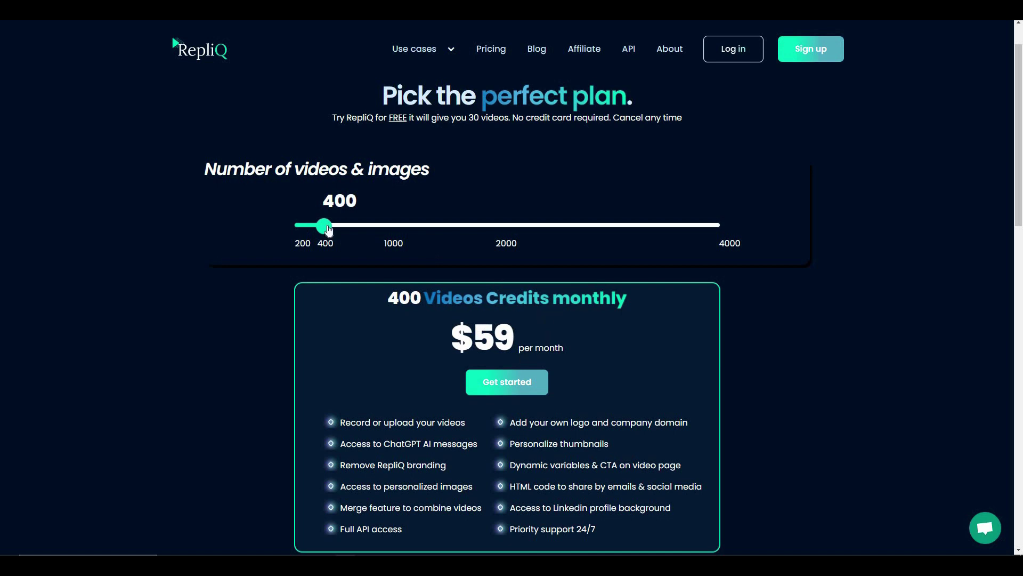
left_click(384, 229)
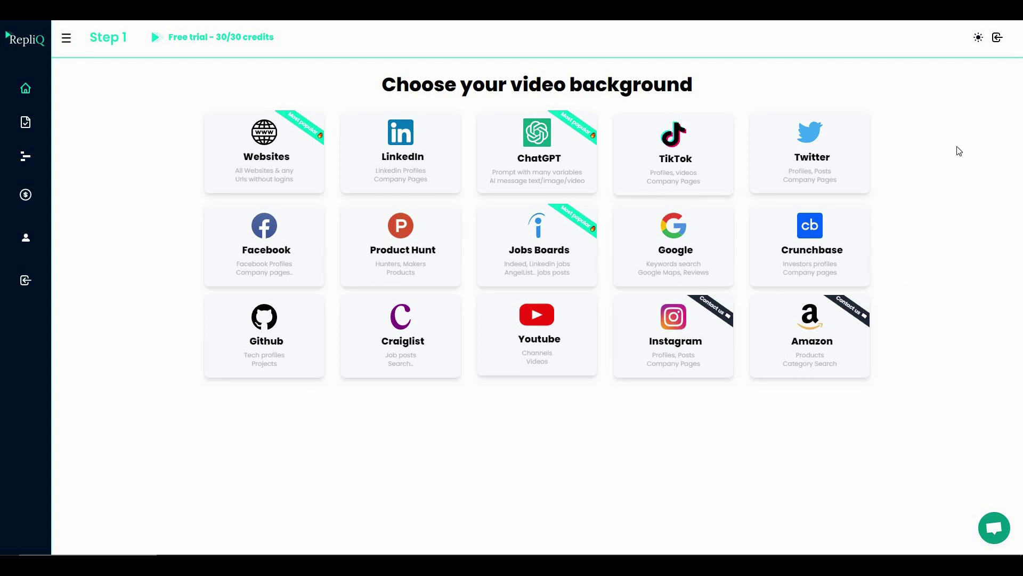
Switch the RepliQ dashboard to the dark theme and open the Results page
left_click(979, 39)
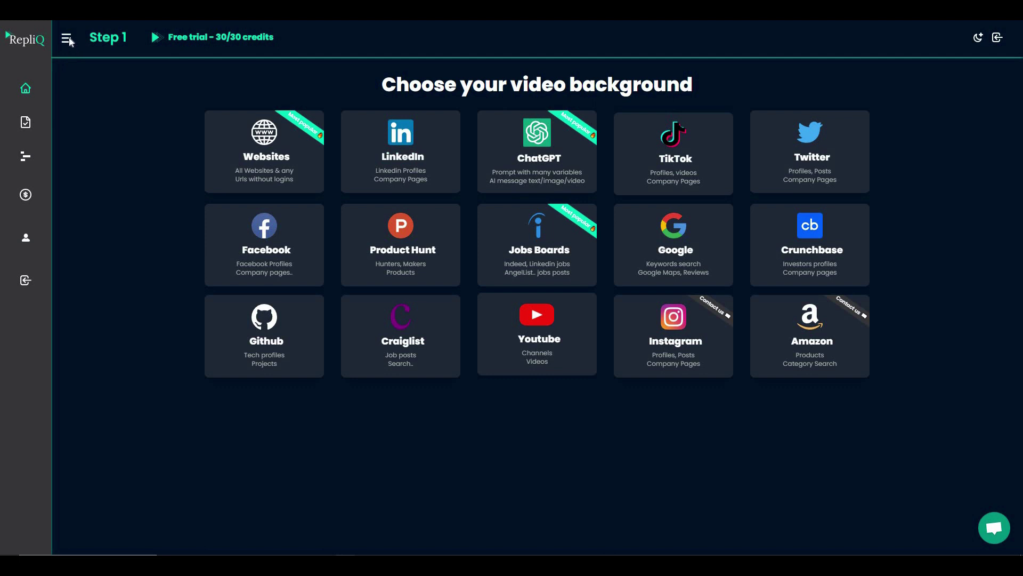
left_click(67, 38)
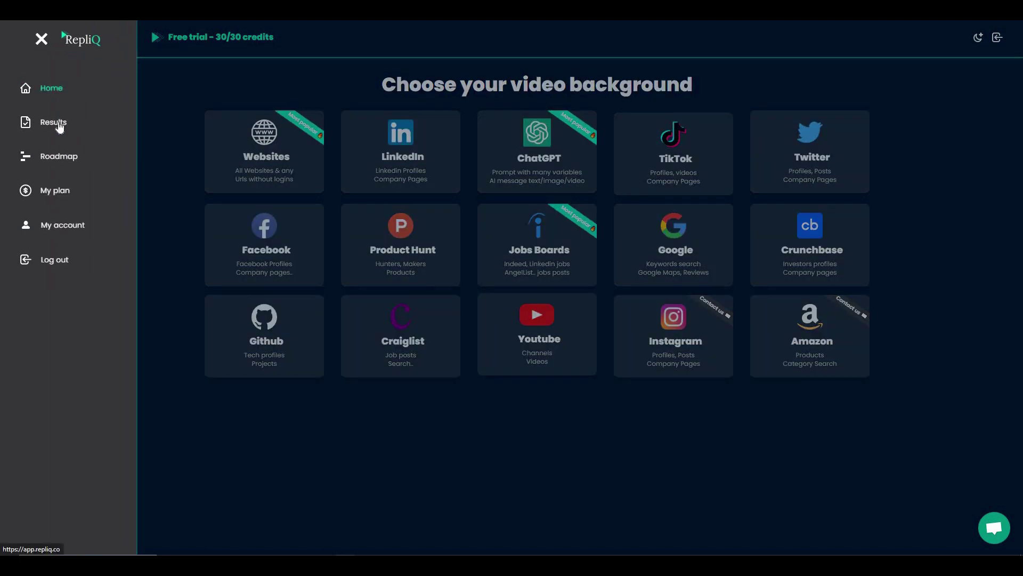
left_click(59, 122)
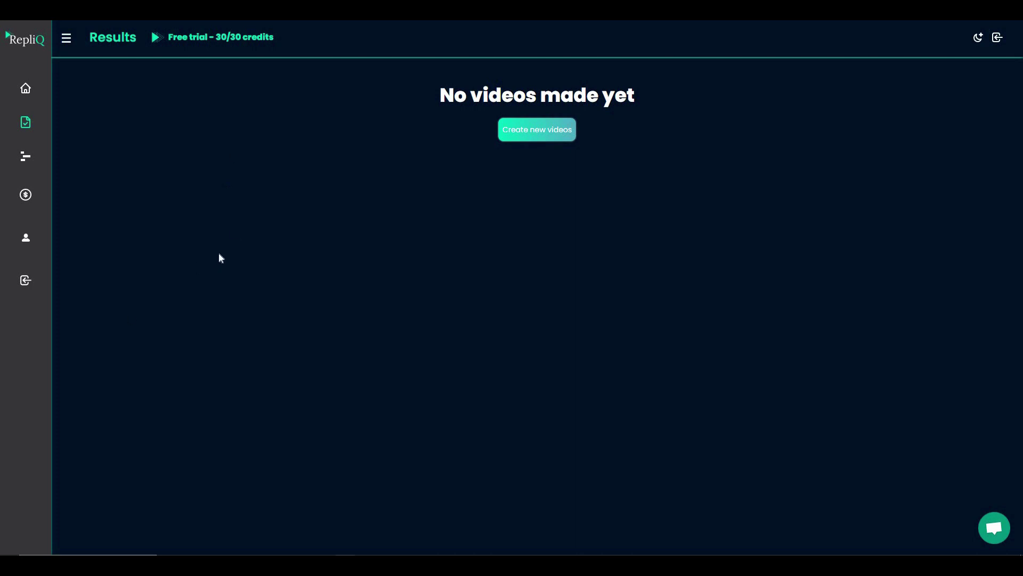
Review the features roadmap and the subscription plans available in the account
left_click(26, 156)
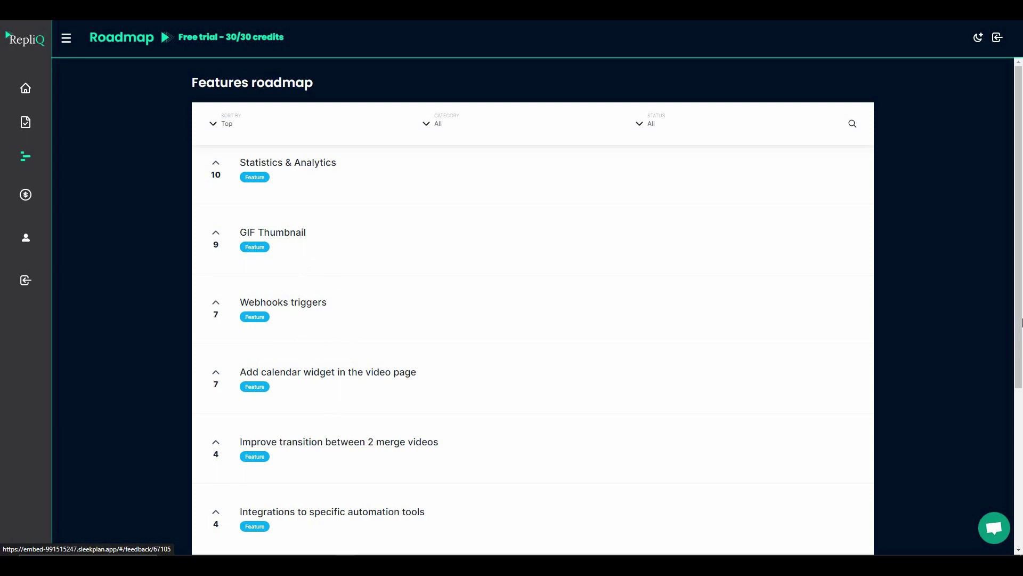
scroll(1021, 413, "down", 5)
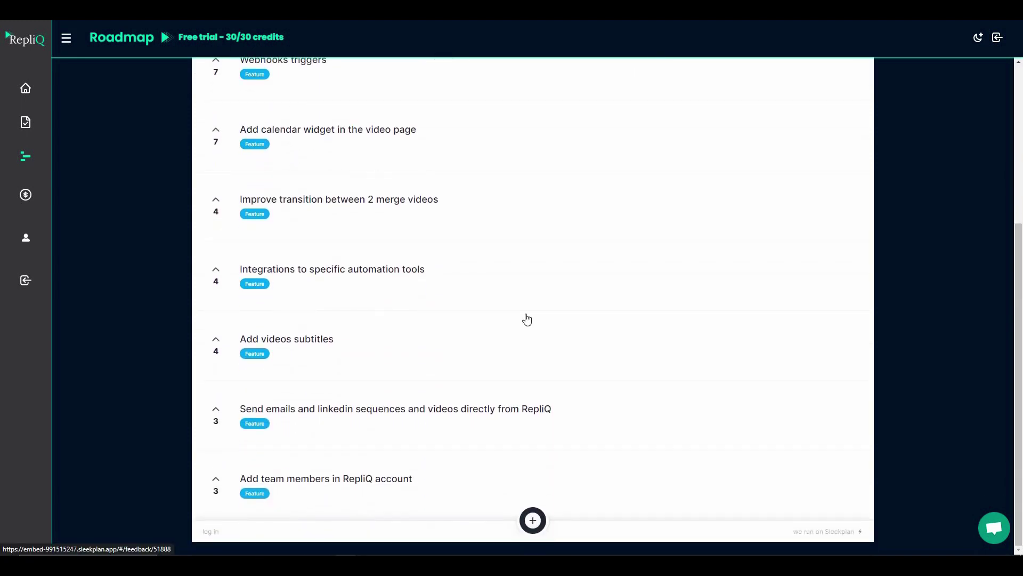
left_click(45, 192)
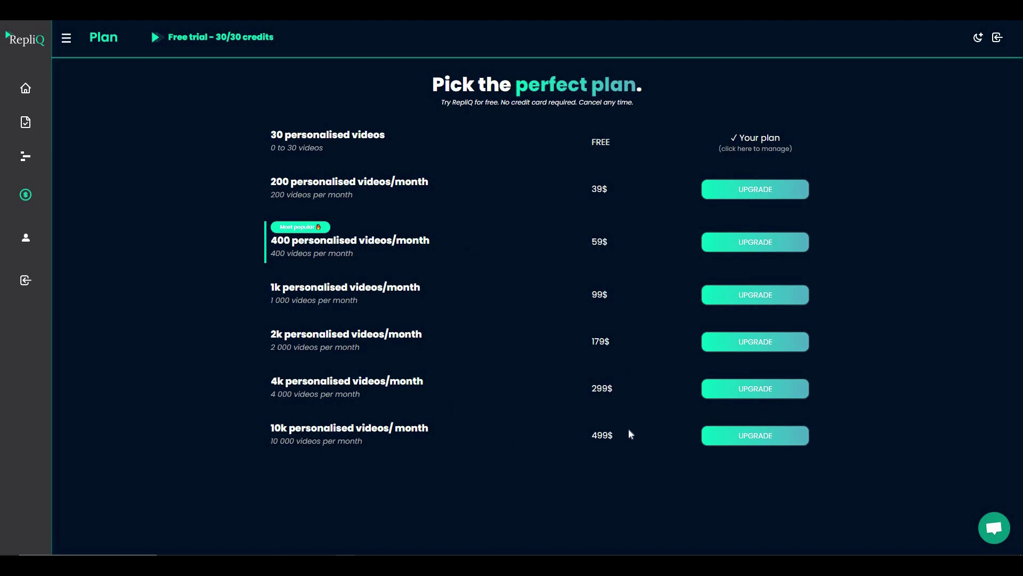
Start a new video from the home page with a Websites background, using the demo video as the template
left_click(26, 88)
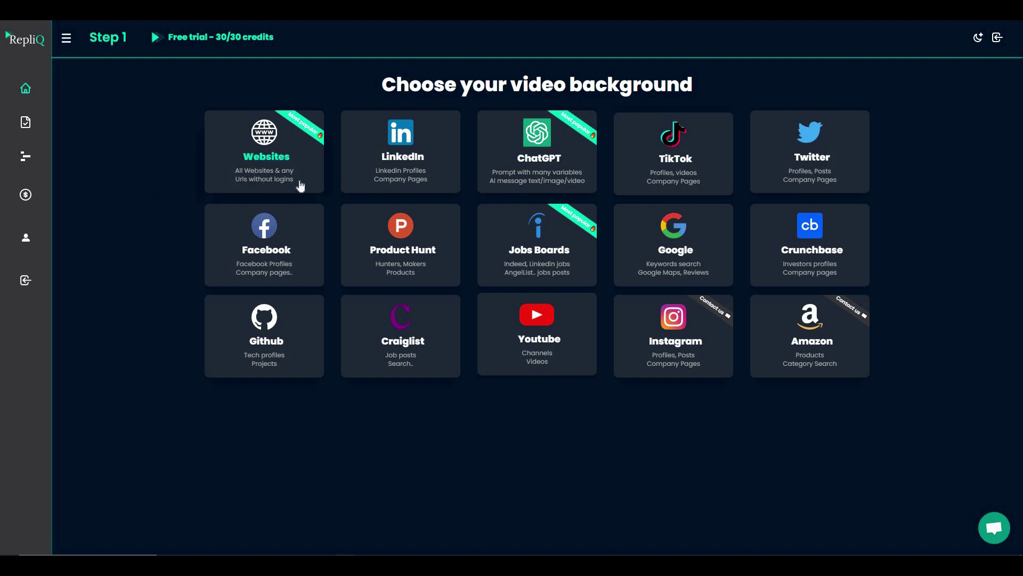
left_click(270, 143)
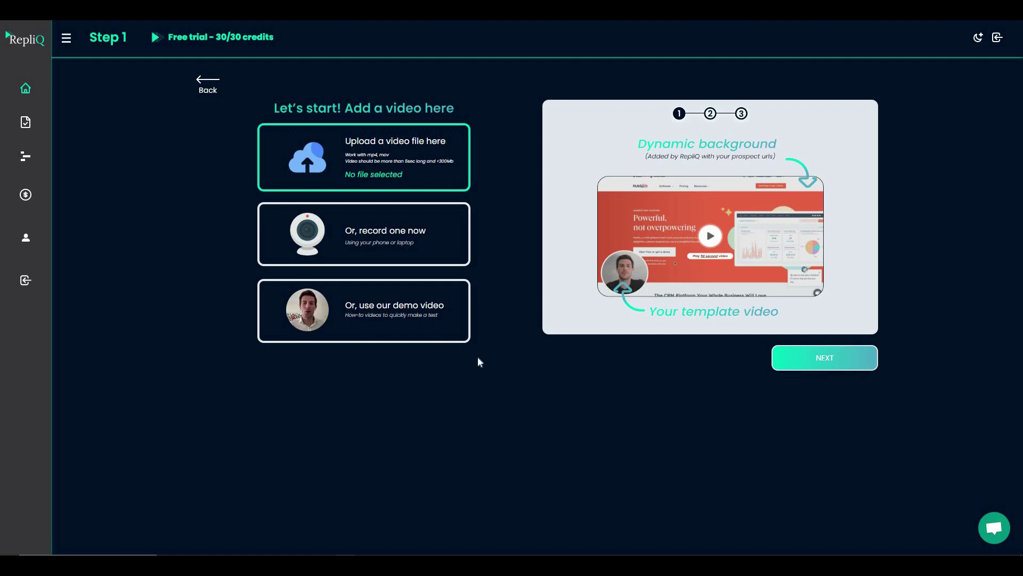
left_click(407, 333)
left_click(869, 367)
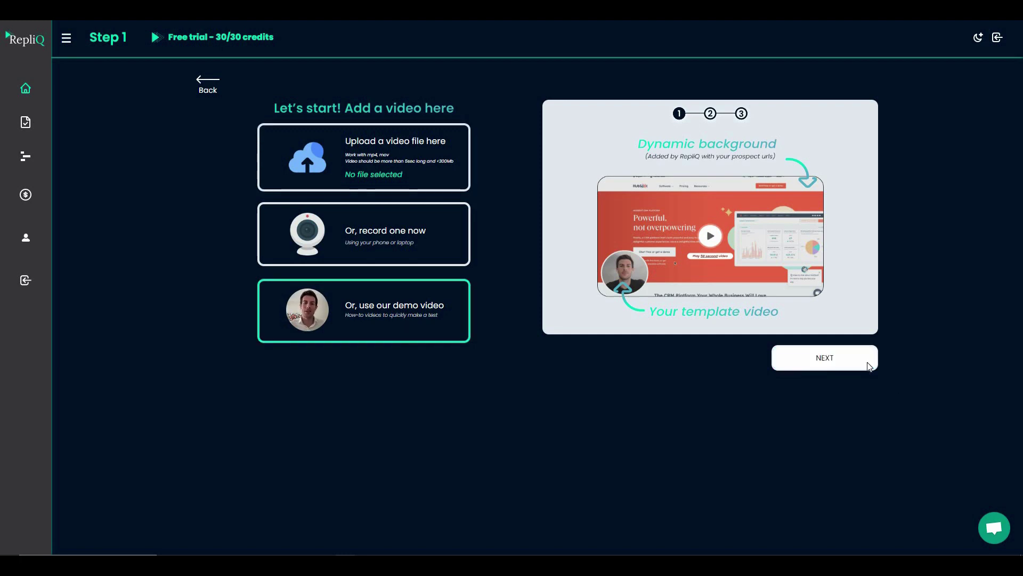
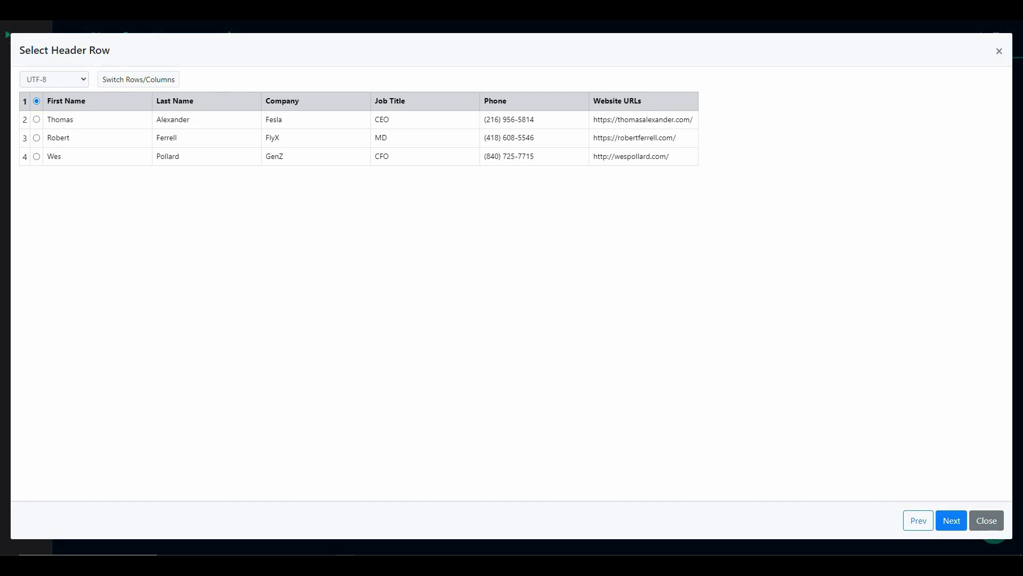
Import the lead file with row 1 as headers, keeping Websites Urls, First name and Last name mapped to their matching columns, and submit the data
left_click(950, 521)
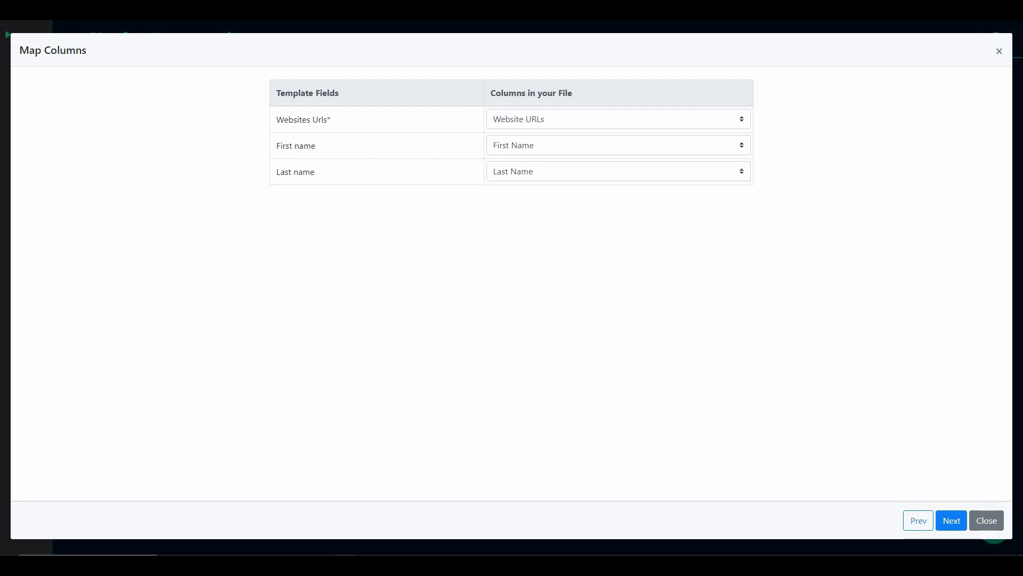
left_click(537, 124)
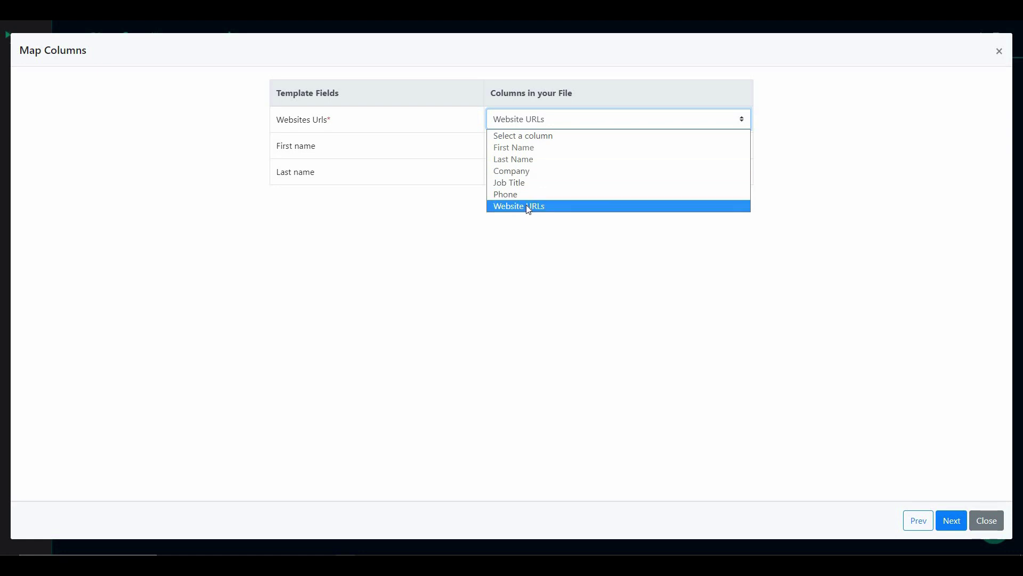
left_click(373, 166)
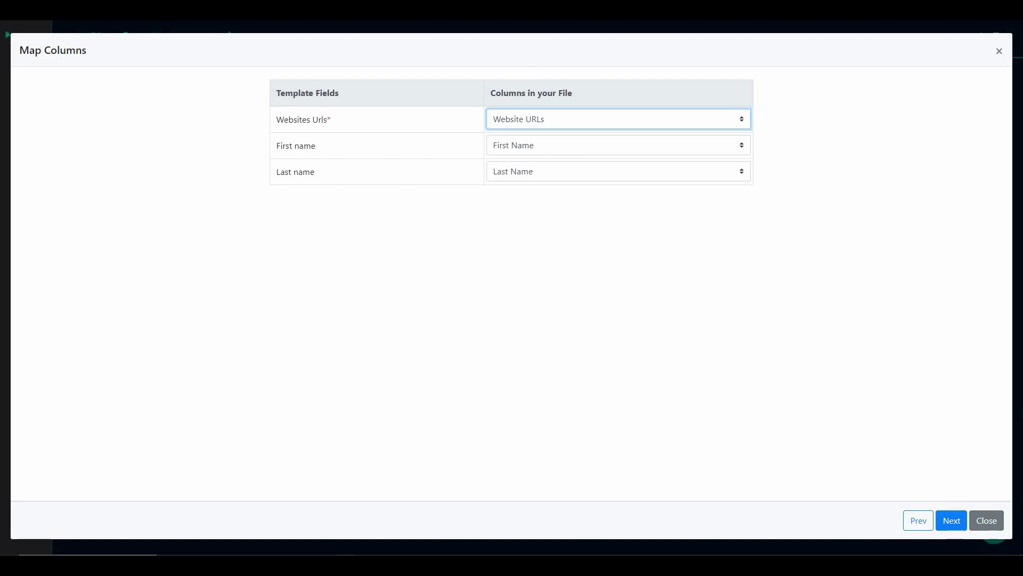
left_click(952, 522)
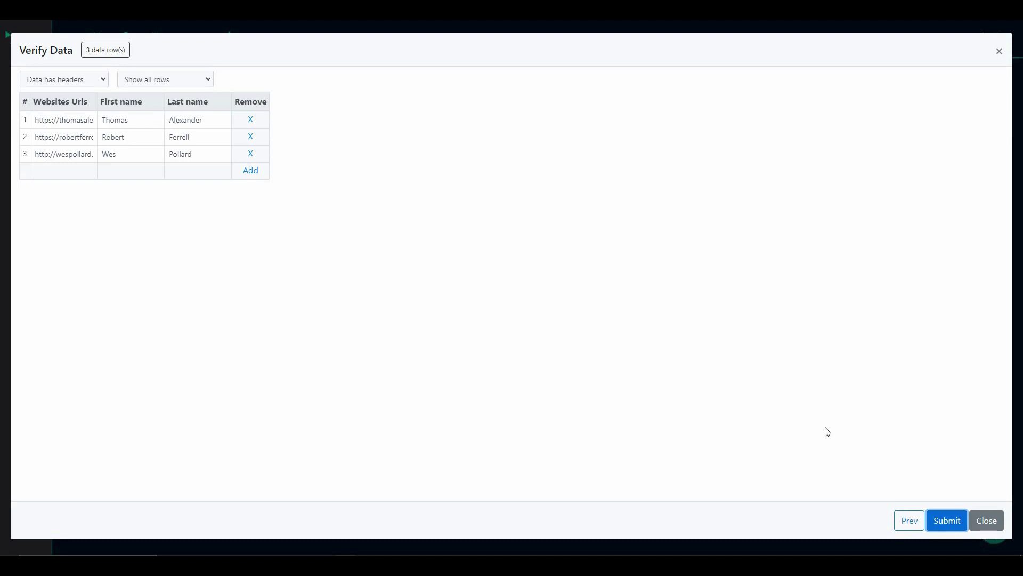
left_click(947, 521)
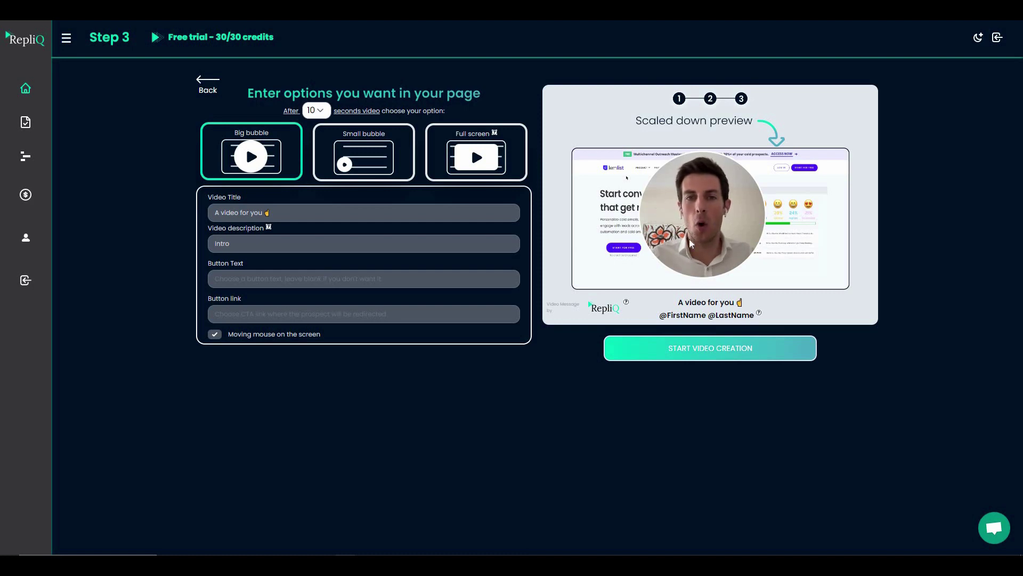
Preview the Small bubble and Full screen layouts for after the 10-second intro, and settle on Small bubble
left_click(384, 167)
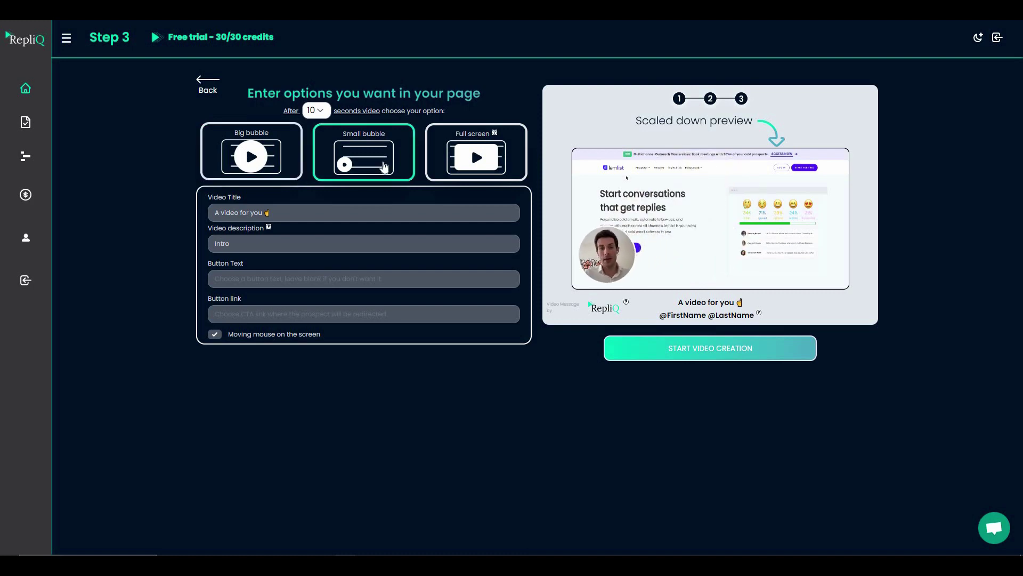
left_click(508, 167)
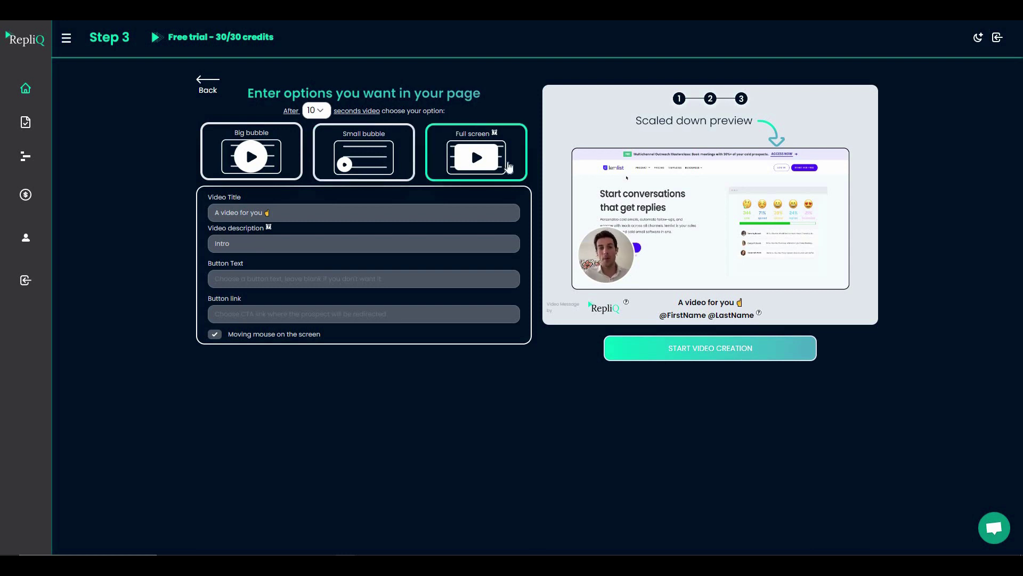
left_click(374, 167)
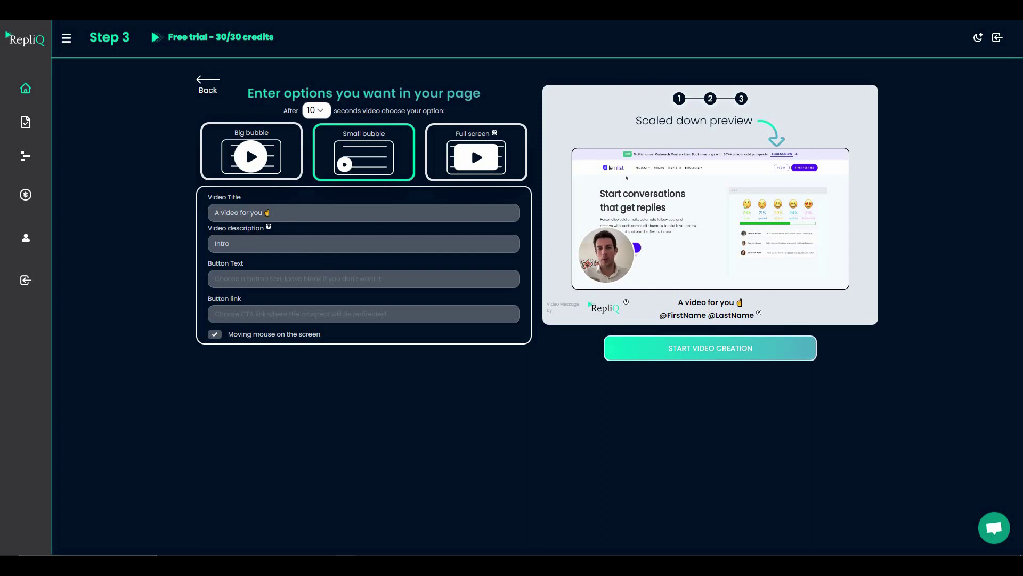
Set the video description to "fgdfsdfdsdadsda" and the button text to "Talk more?"
left_click(299, 205)
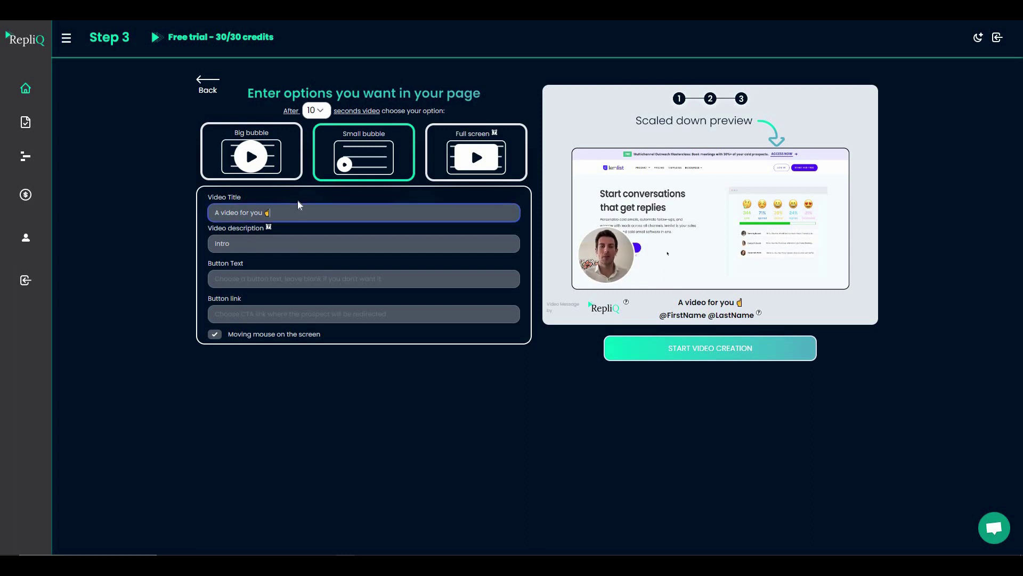
double_click(254, 243)
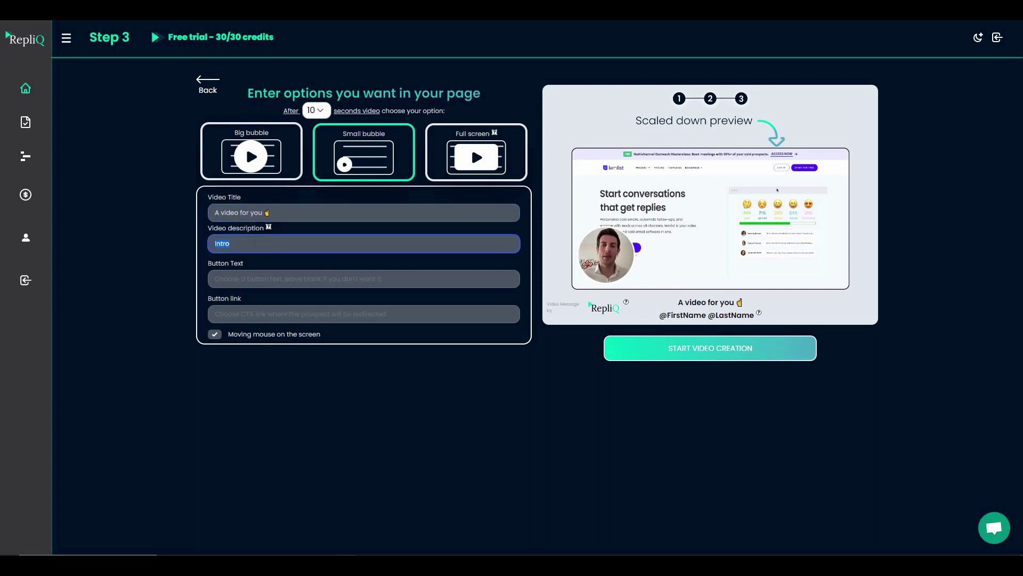
type("fgdfsdfdsdadsda")
left_click(364, 278)
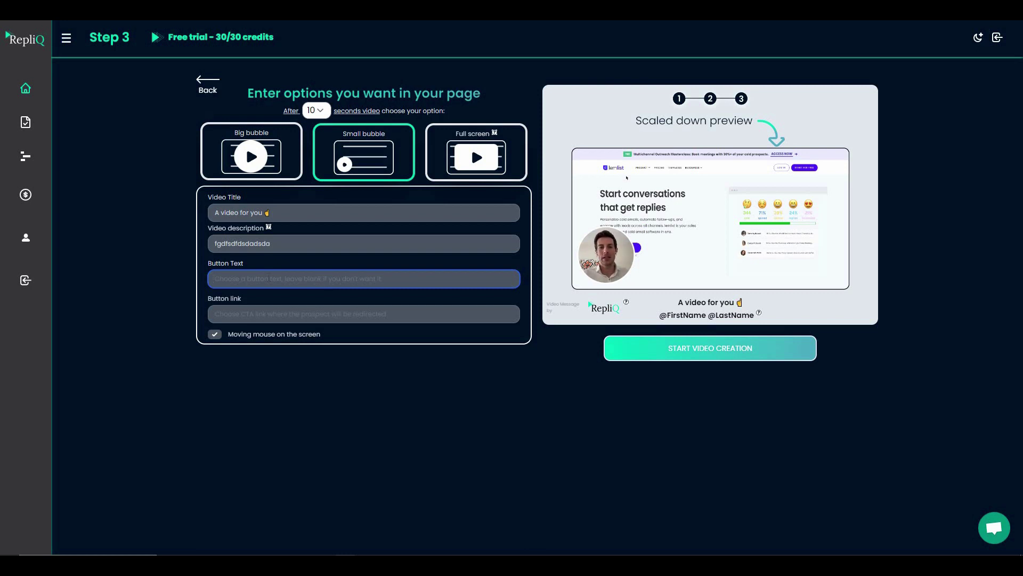
type("Talk more?")
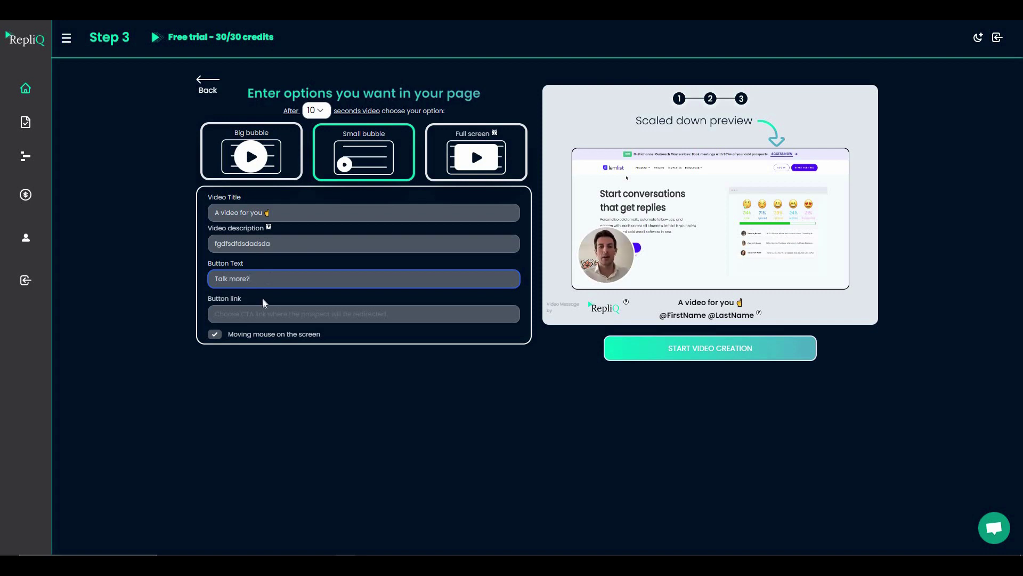
left_click(363, 313)
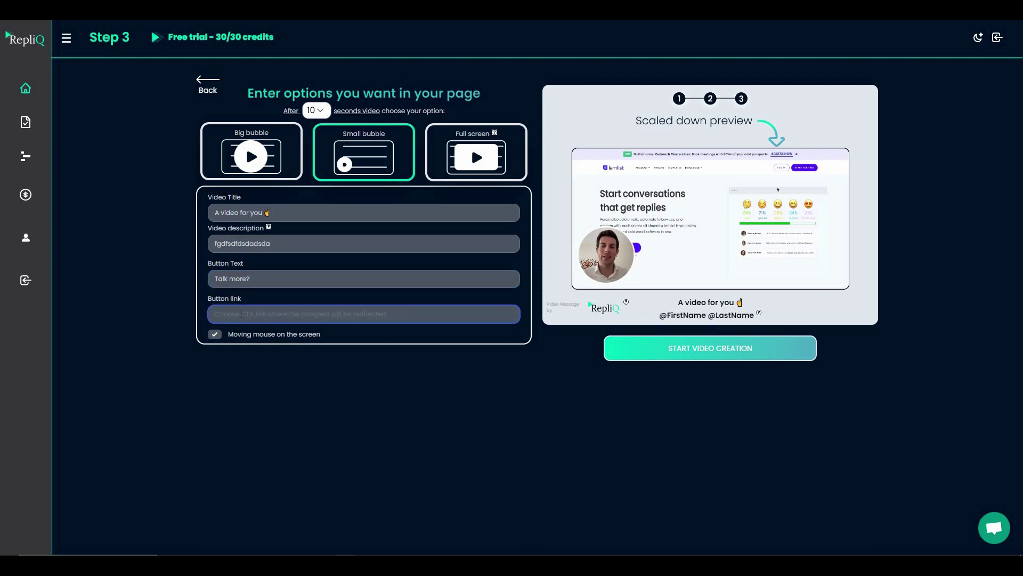
type("https://saasltddeals.com/")
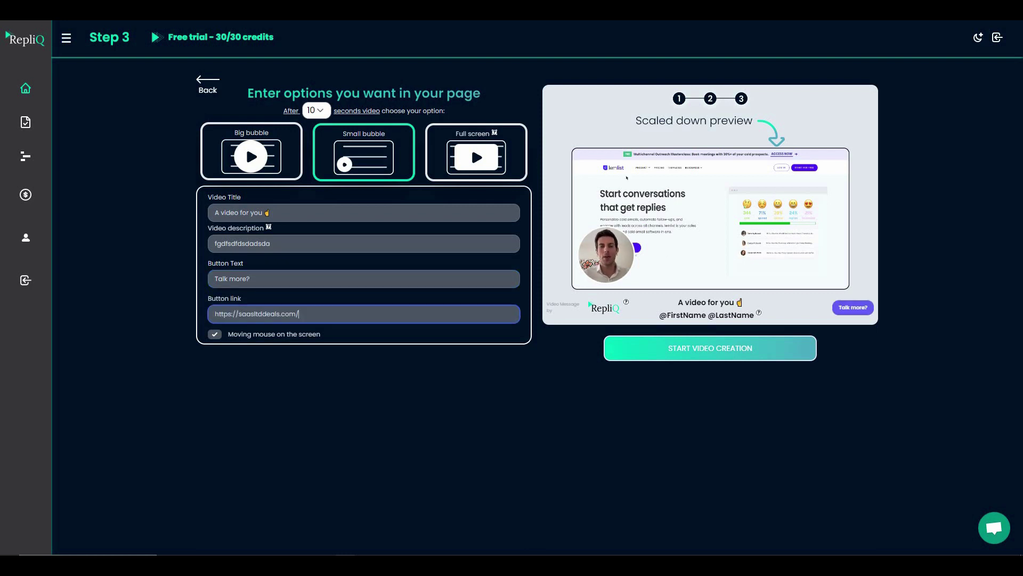
left_click(216, 338)
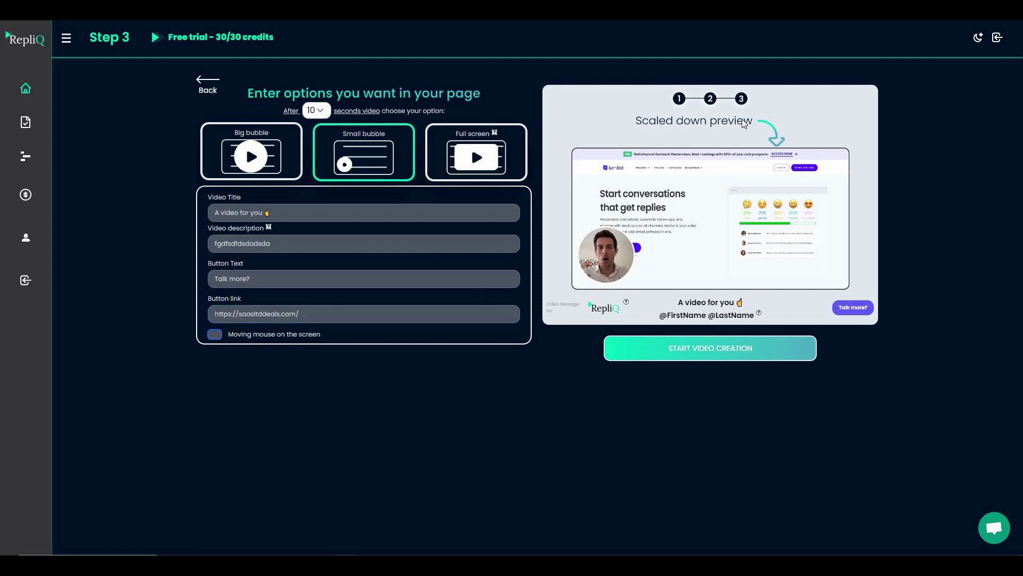
left_click(216, 335)
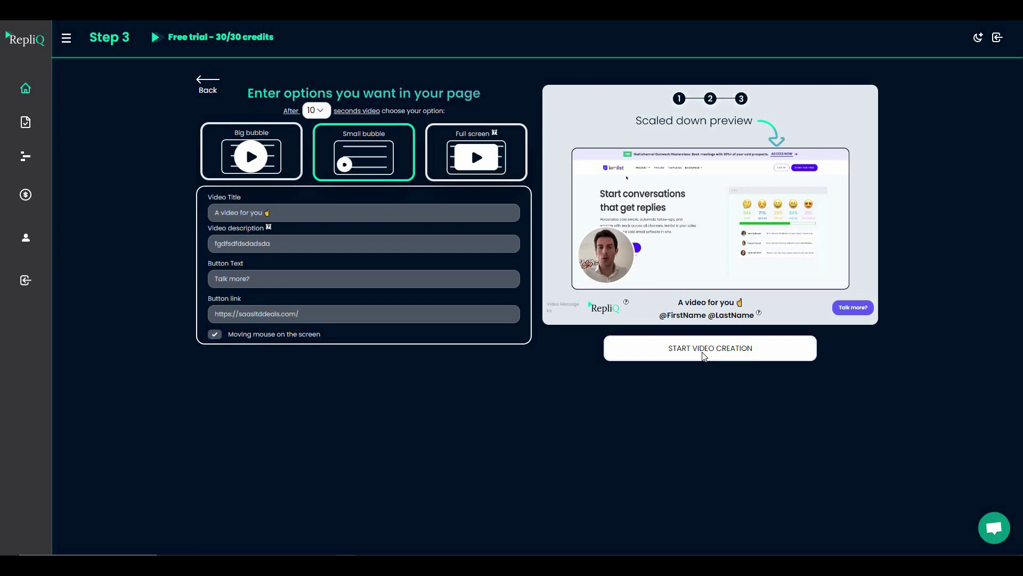
Start the video creation, go to the results and open the video previews for Csv N° 1
left_click(704, 355)
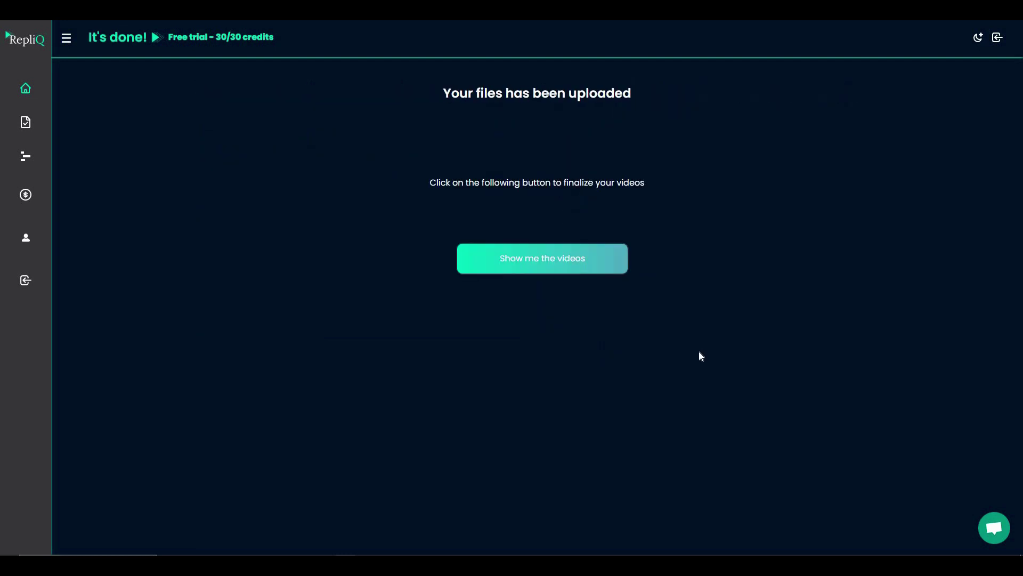
left_click(583, 265)
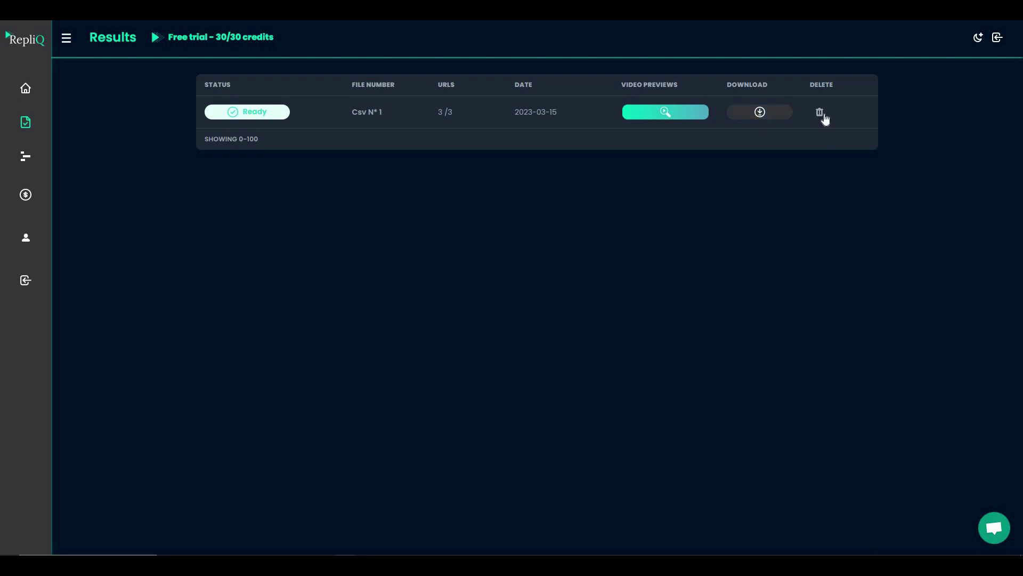
left_click(666, 112)
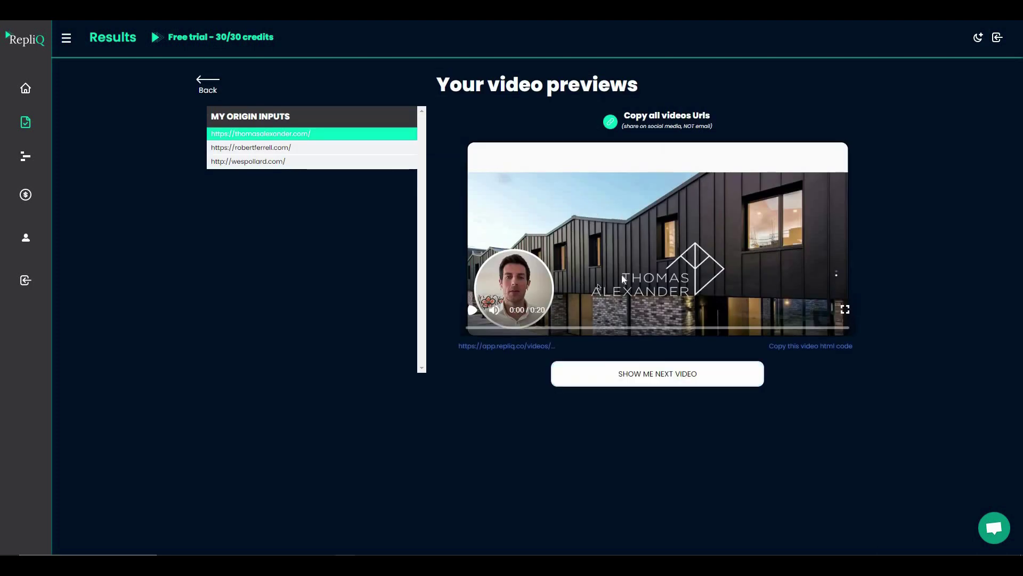
Examine the first lead's video page, including its title, lead name and call-to-action, and preview the other two leads' videos
left_click(292, 149)
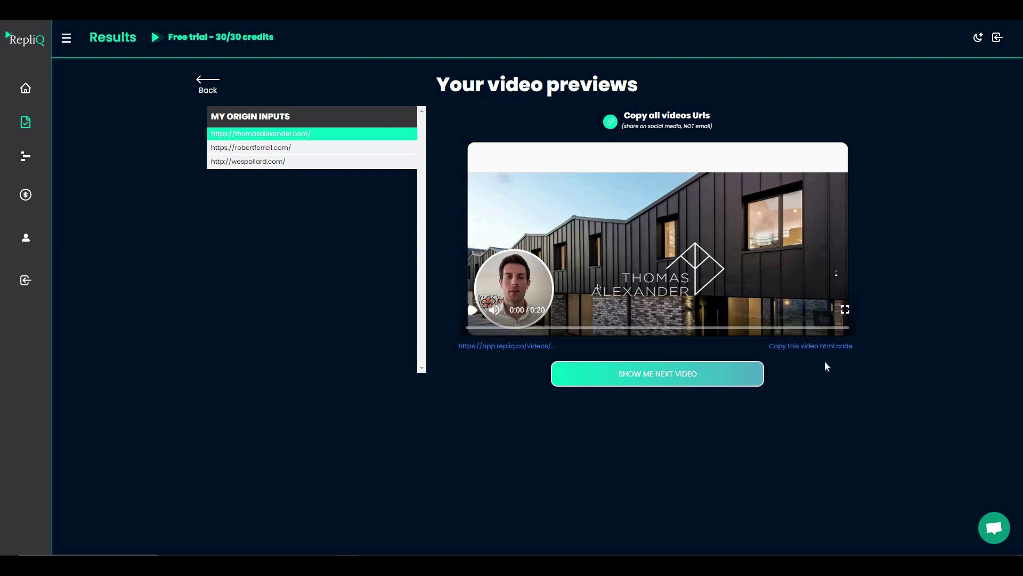
left_click(532, 348)
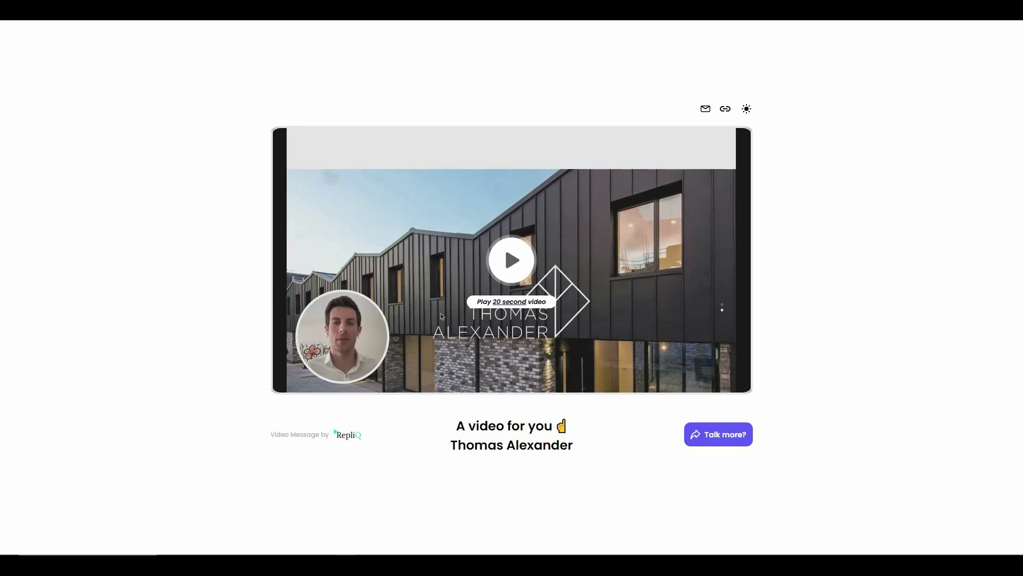
left_click_drag(456, 426, 551, 461)
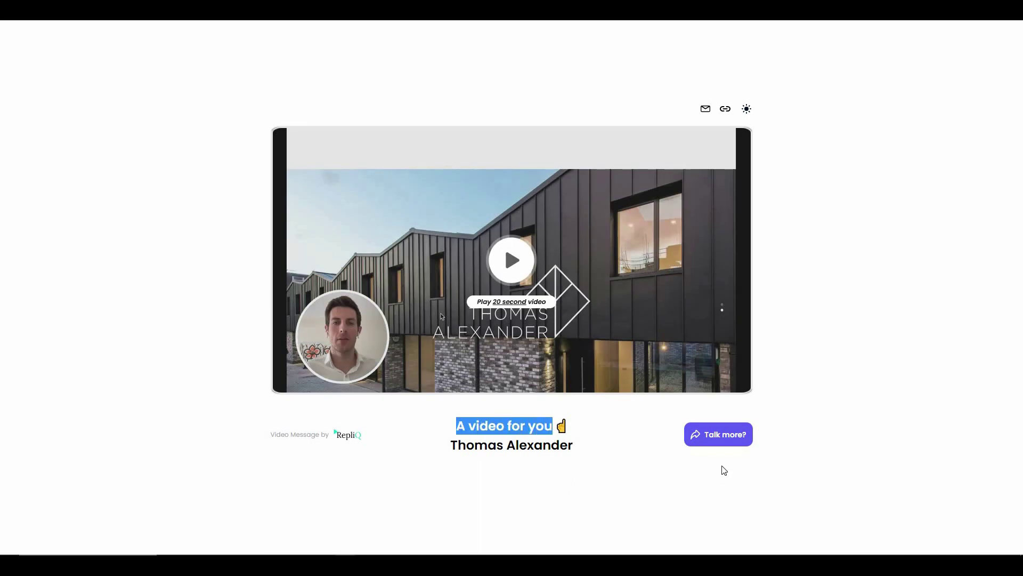
left_click(739, 463)
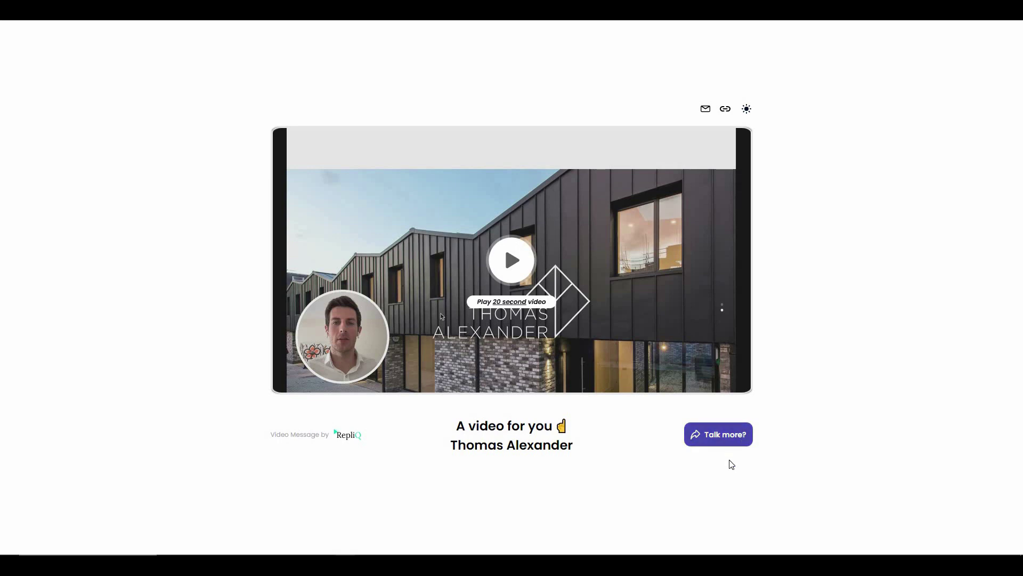
left_click_drag(451, 445, 574, 445)
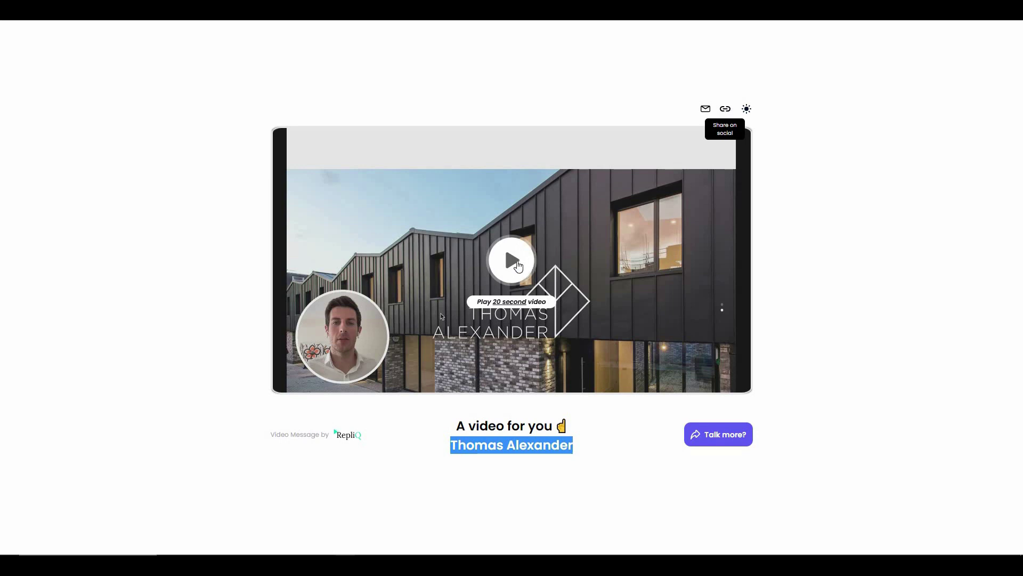
left_click(484, 334)
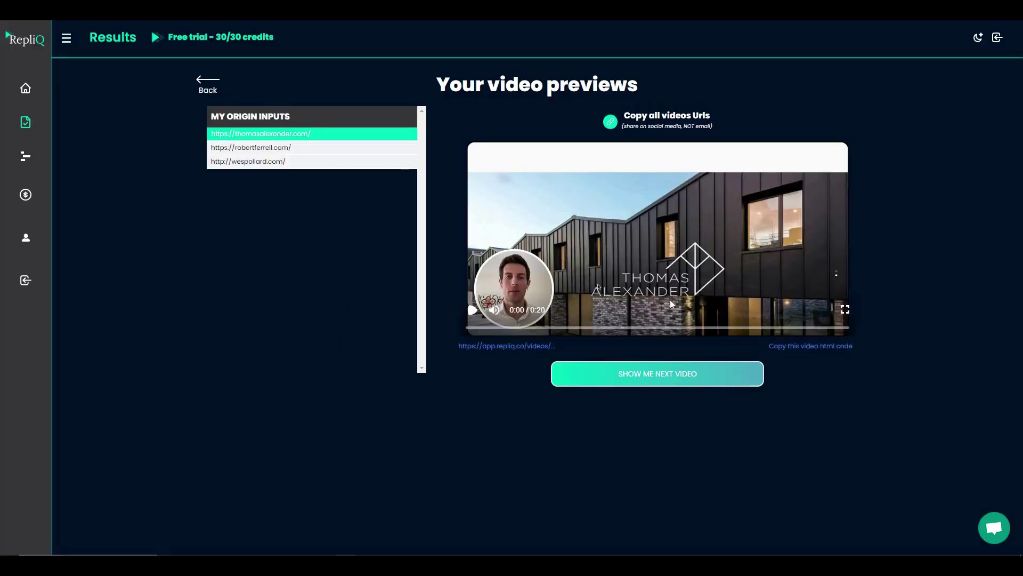
left_click(276, 154)
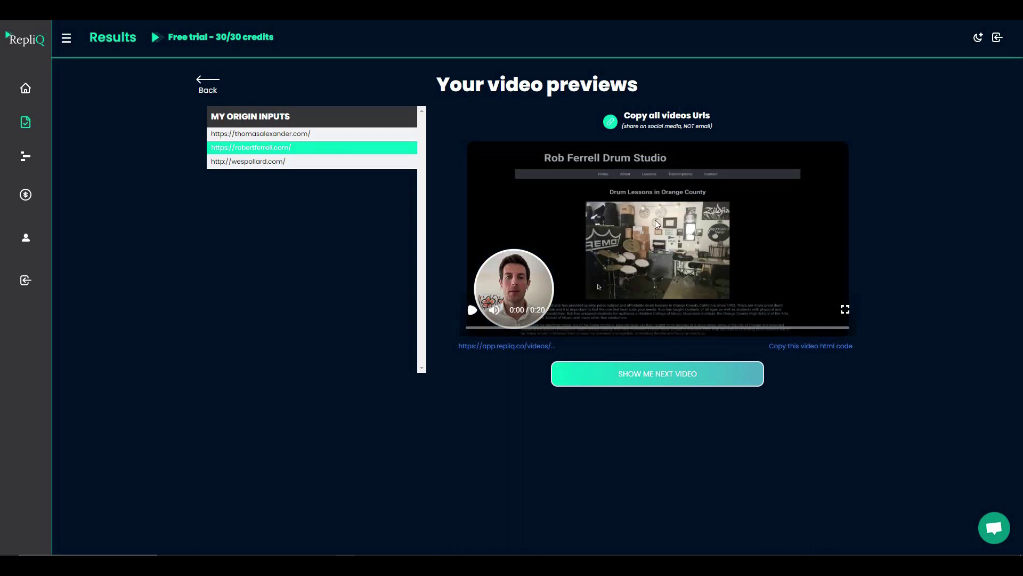
left_click(277, 161)
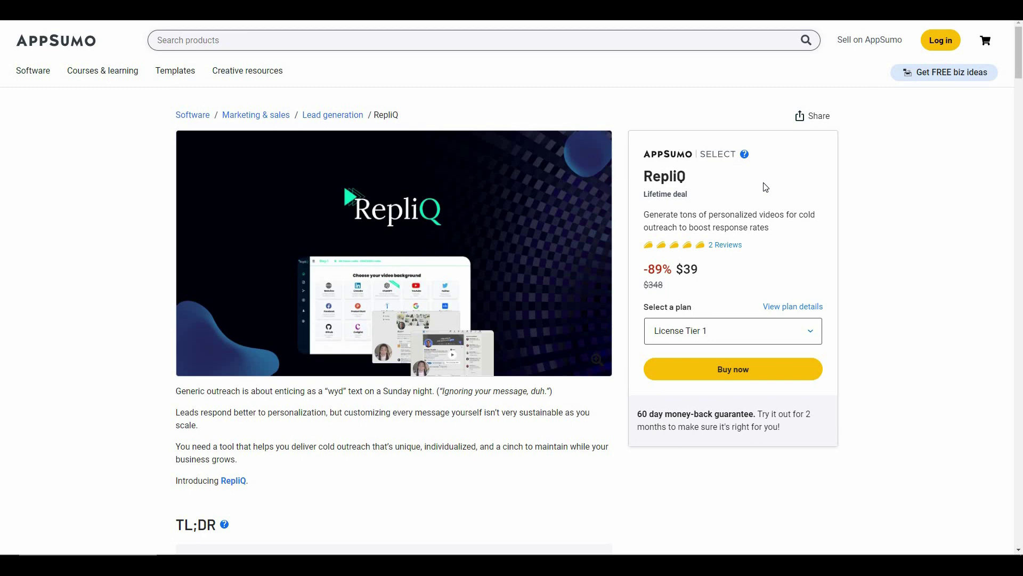
Switch to the RepliQ deal page on AppSumo and examine its overview, license tiers, included features and deal terms
middle_click(765, 197)
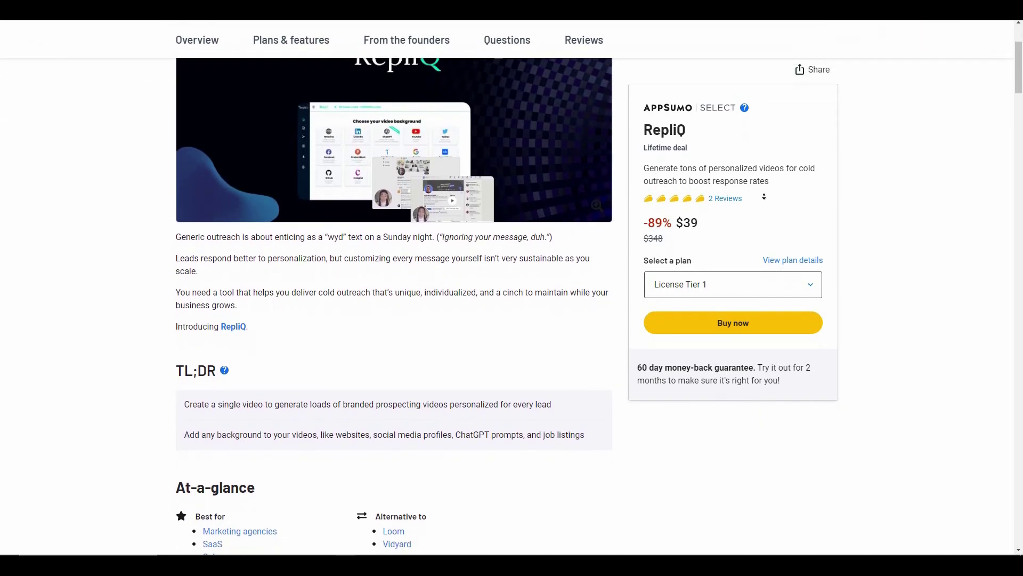
left_click(446, 481)
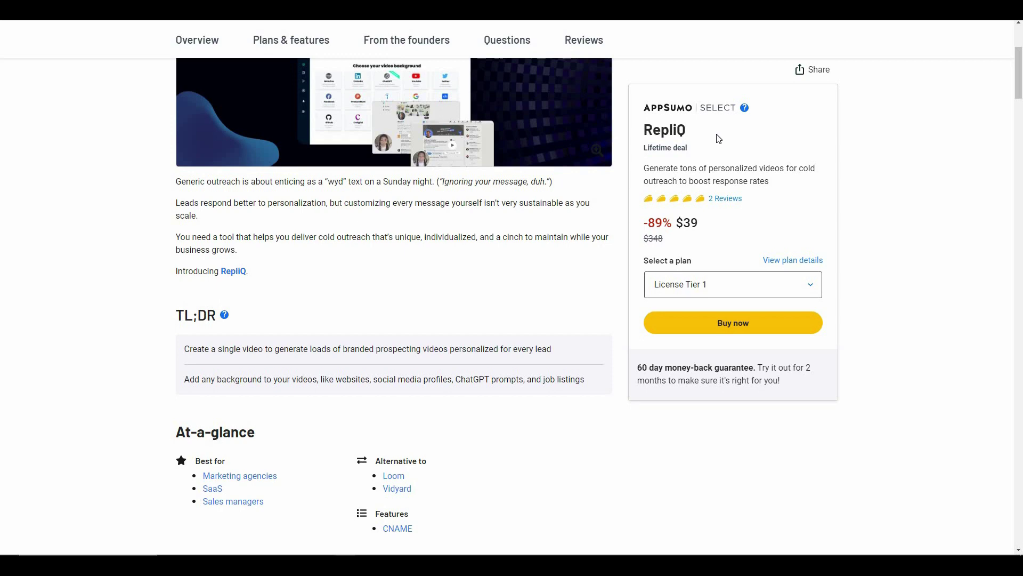
scroll(715, 137, "down", 10)
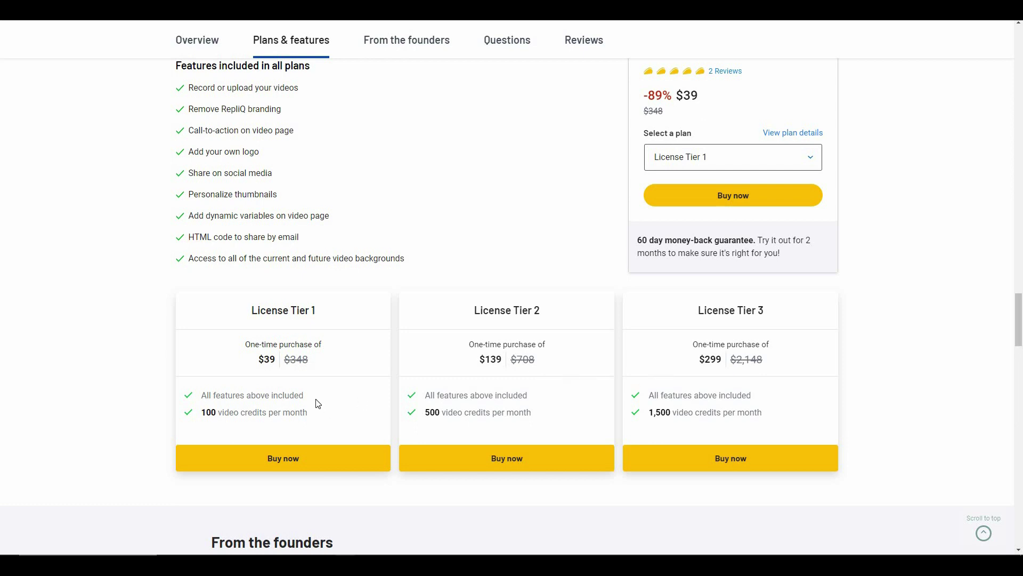
scroll(336, 378, "up", 2)
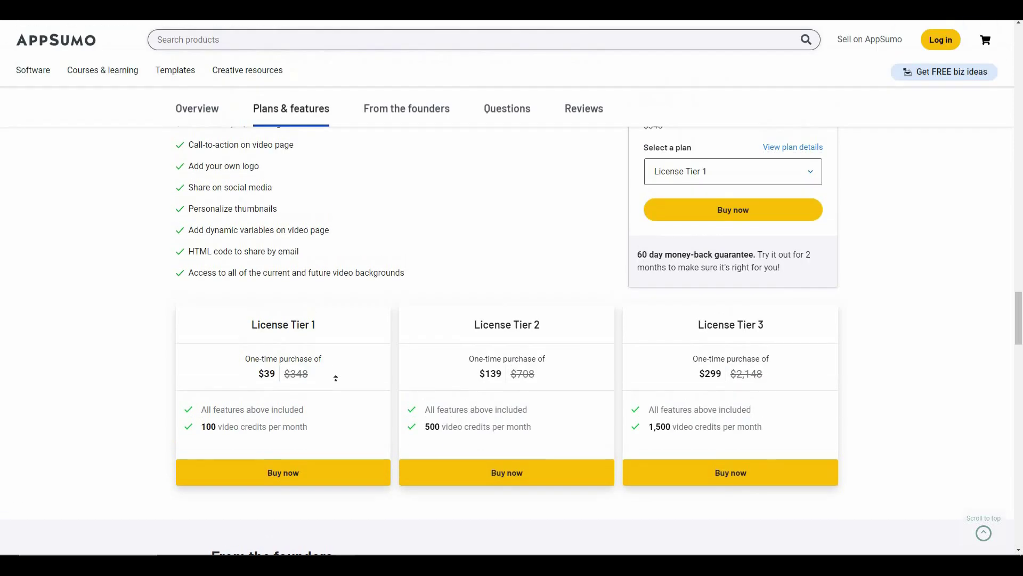
scroll(336, 377, "up", 3)
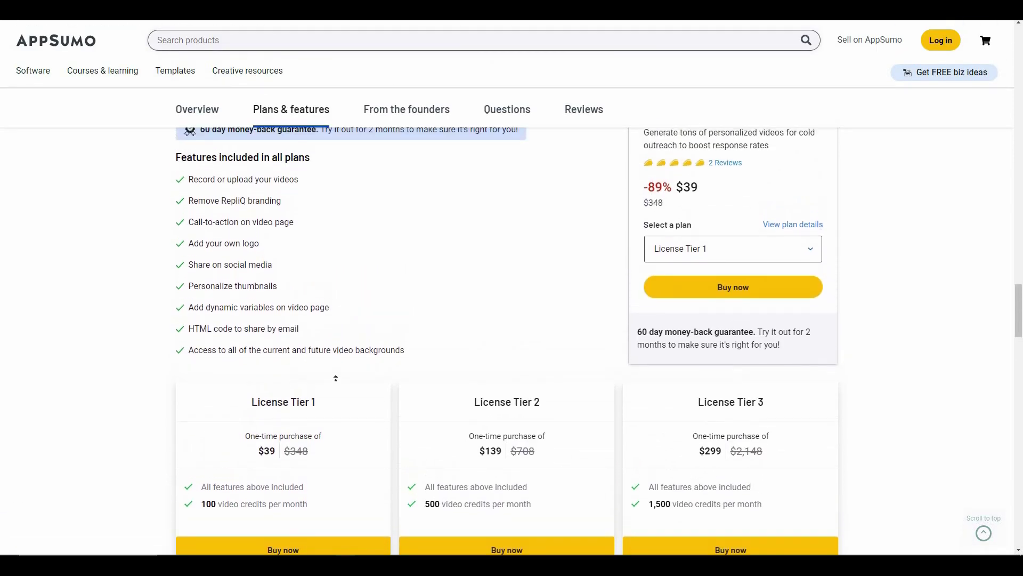
scroll(336, 378, "up", 2)
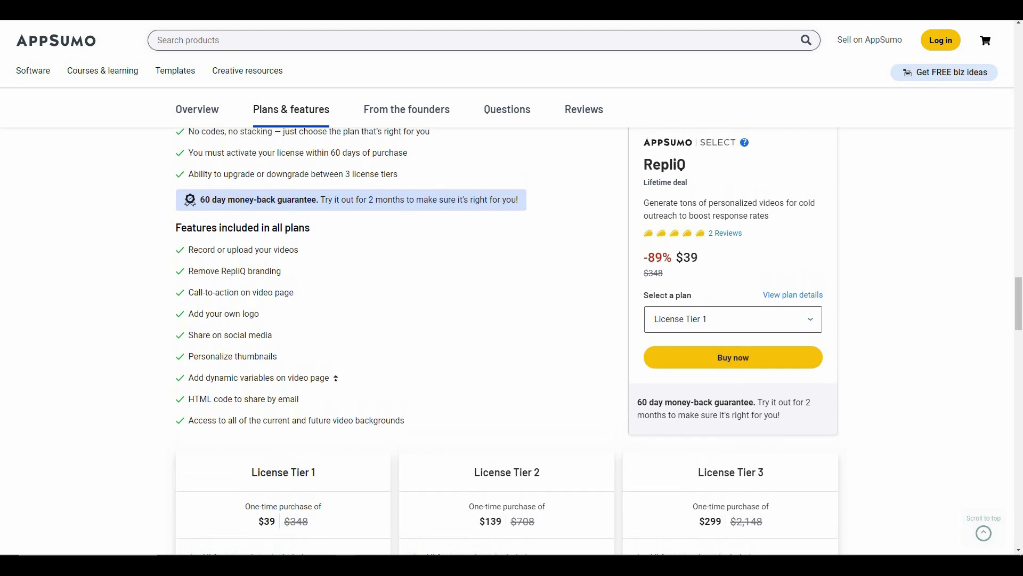
scroll(336, 378, "up", 3)
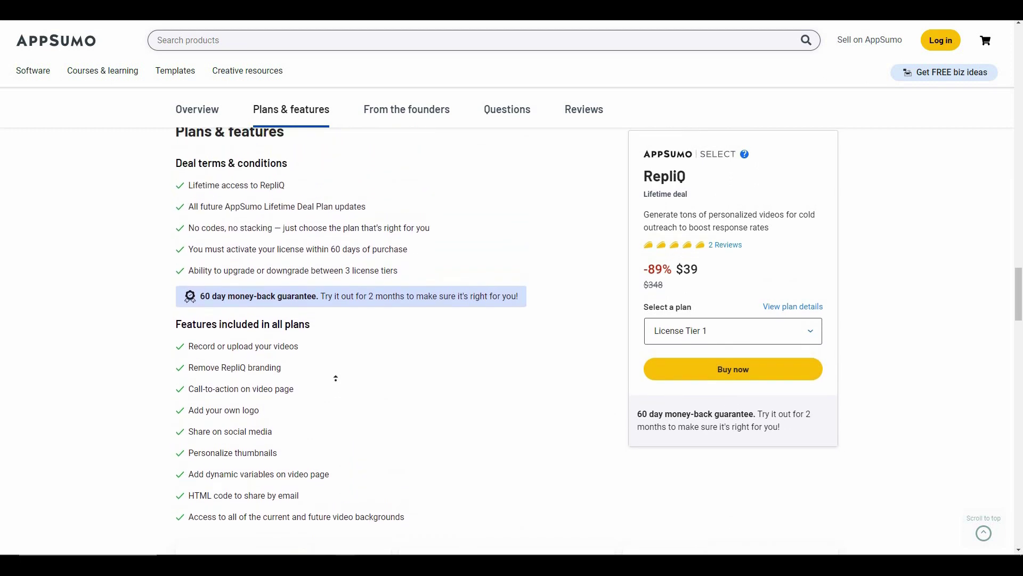
scroll(336, 377, "up", 3)
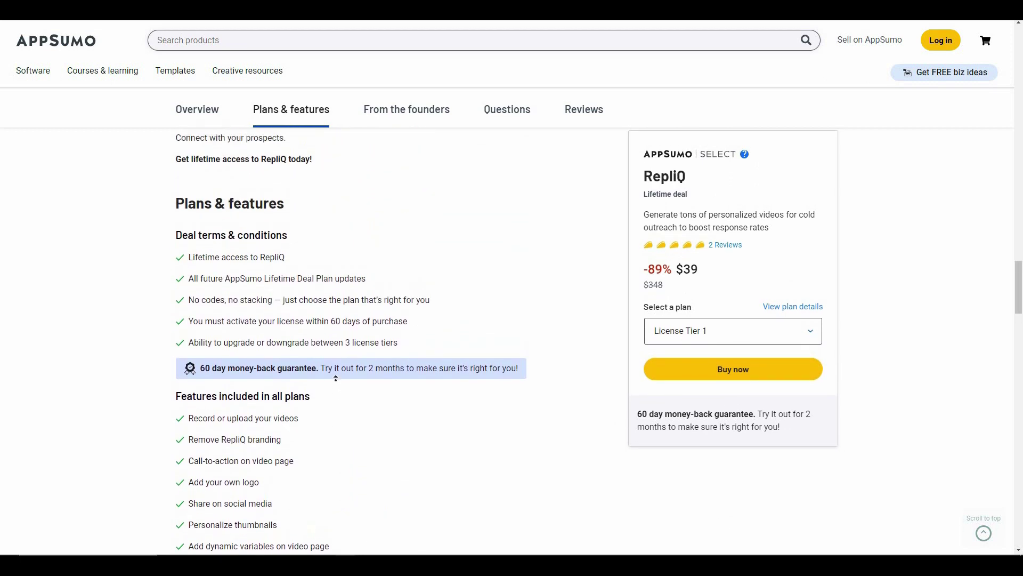
scroll(336, 378, "up", 3)
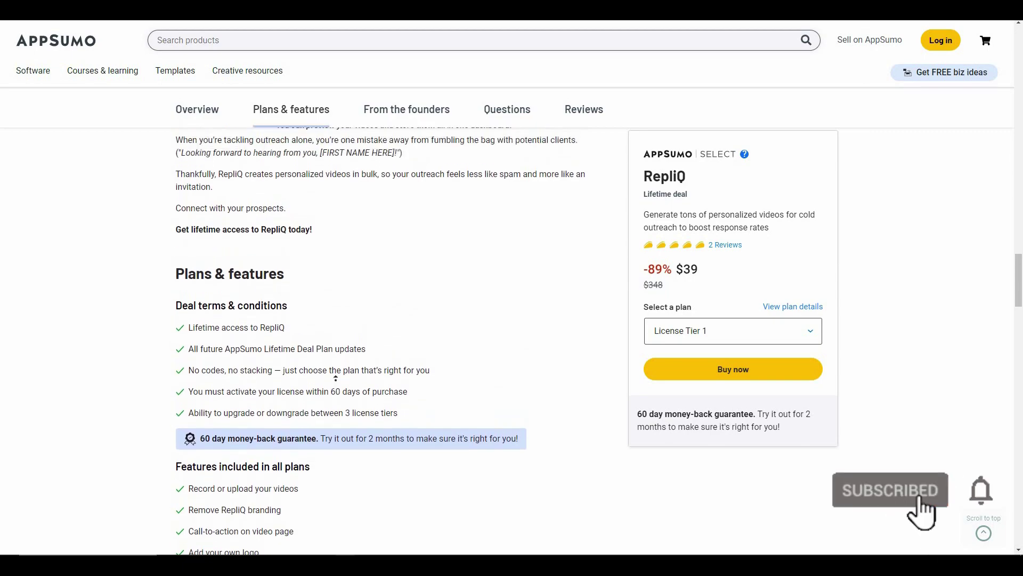